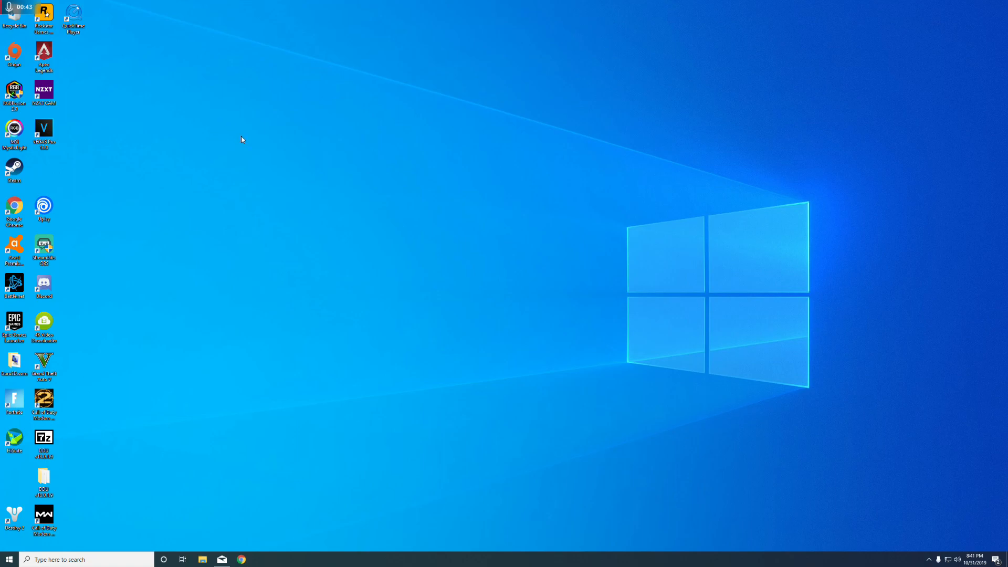
Launch Streamlabs OBS from the desktop and allow it to make changes to the device
left_click_drag(198, 85, 309, 112)
double_click(50, 247)
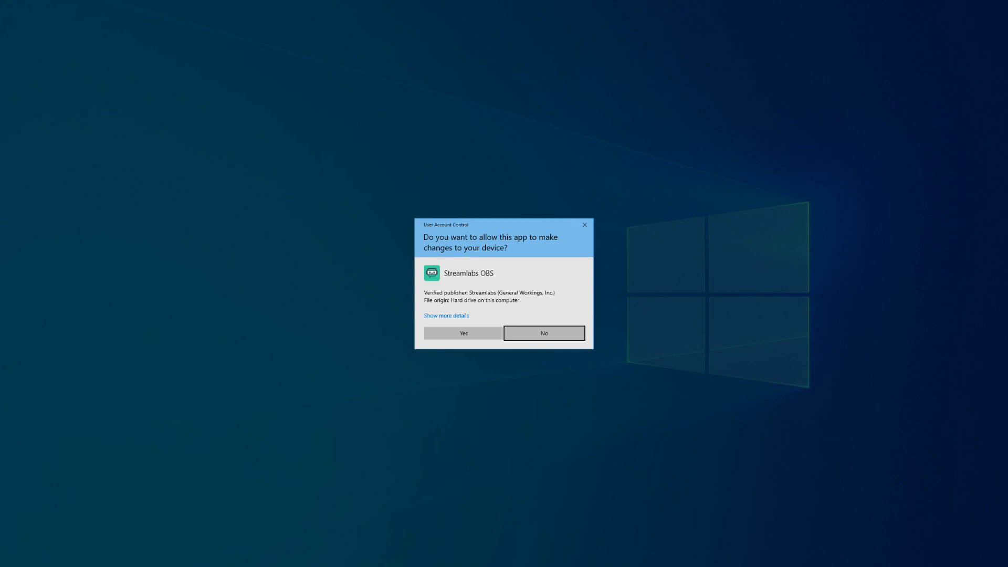
left_click(468, 335)
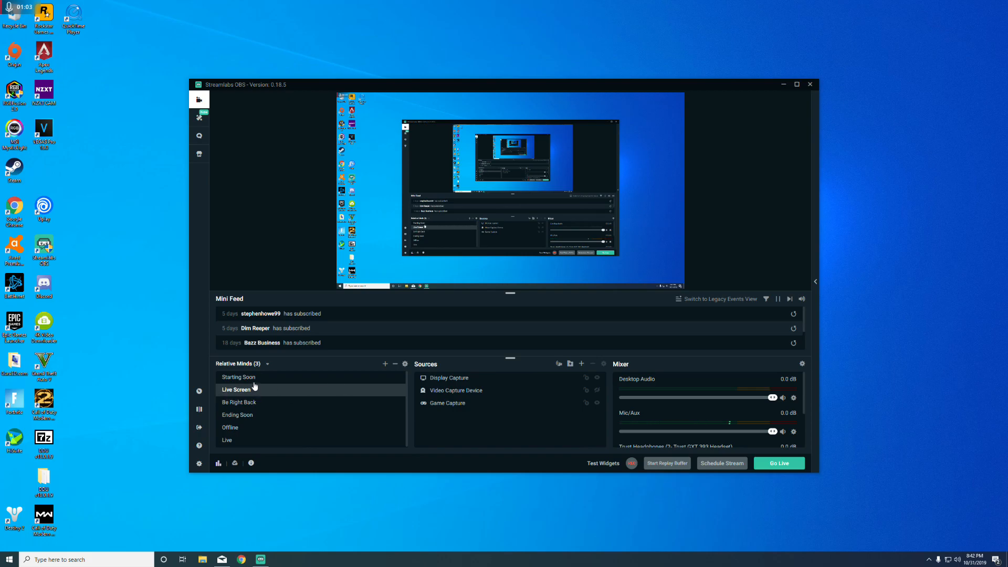
Preview the Starting Soon scene and return to the Display Capture source of the Live Screen scene
left_click(312, 377)
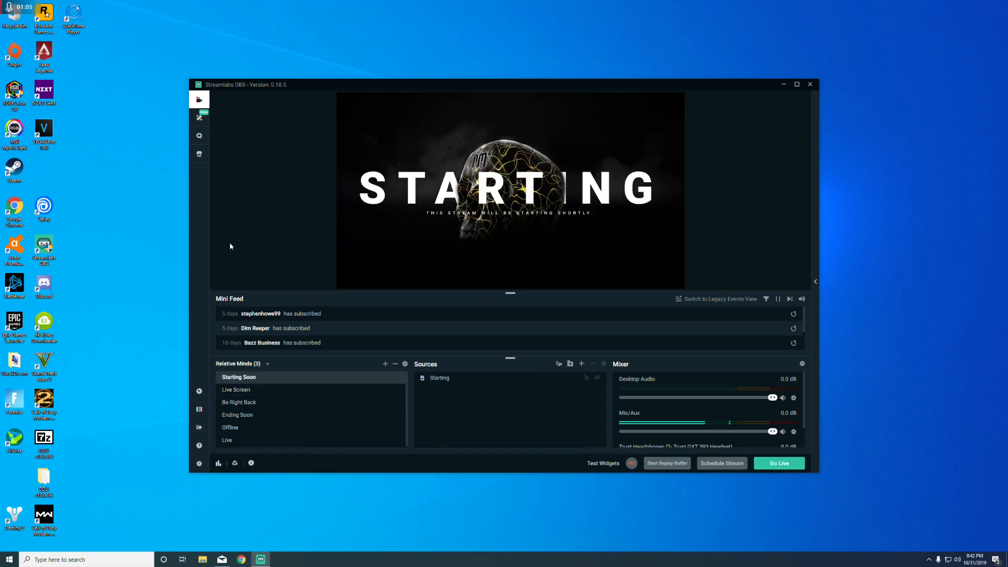
left_click(262, 389)
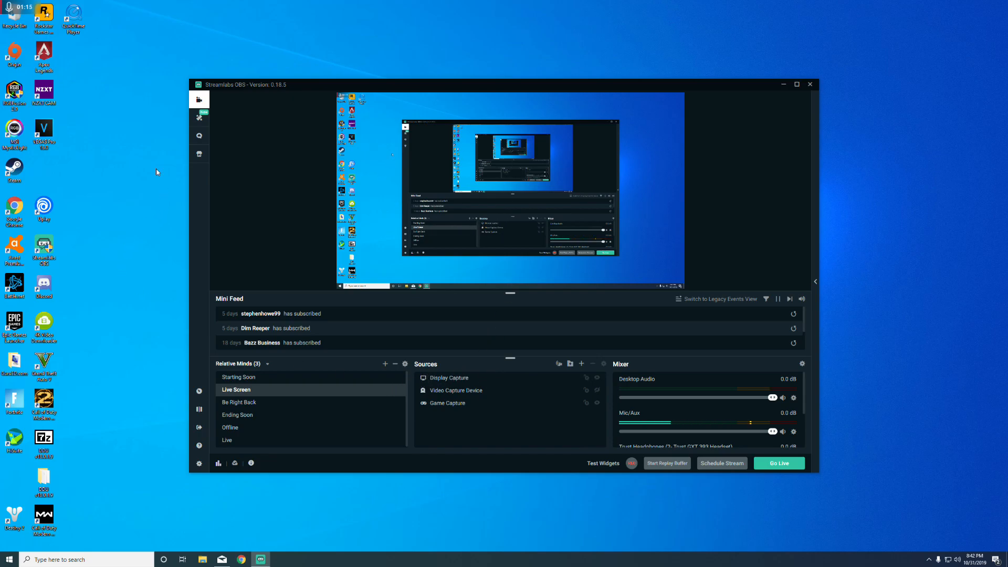
left_click(281, 21)
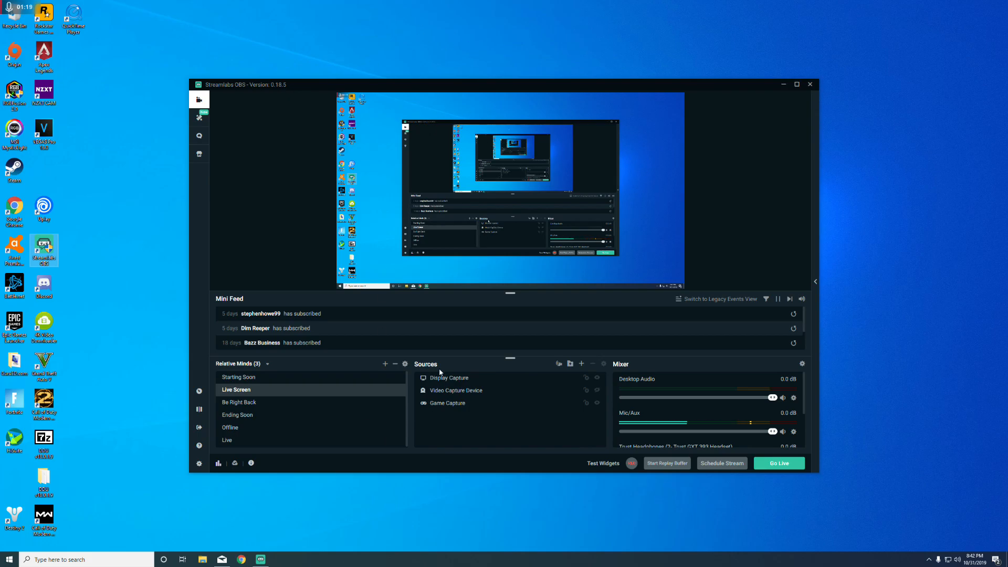
left_click(449, 379)
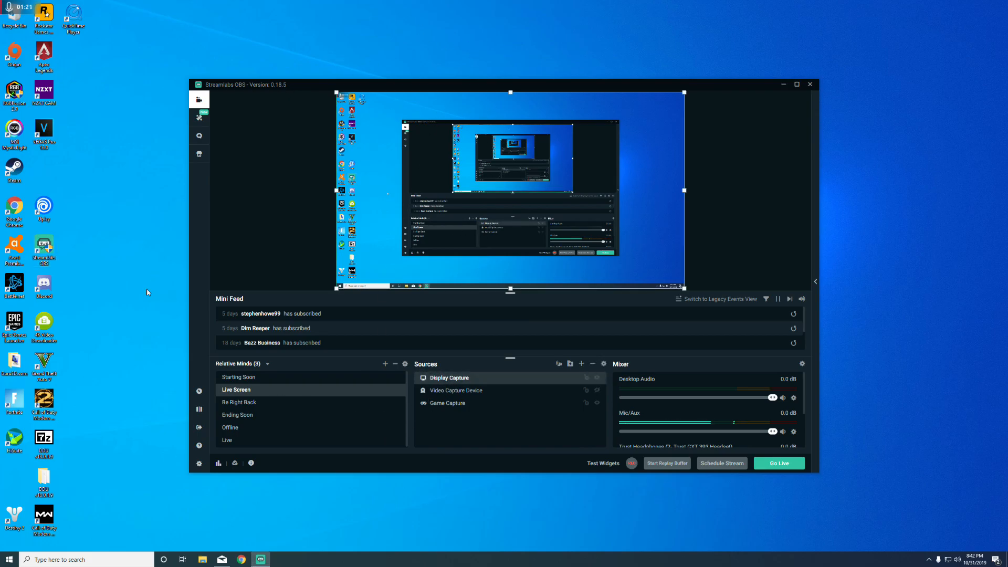
left_click(140, 269)
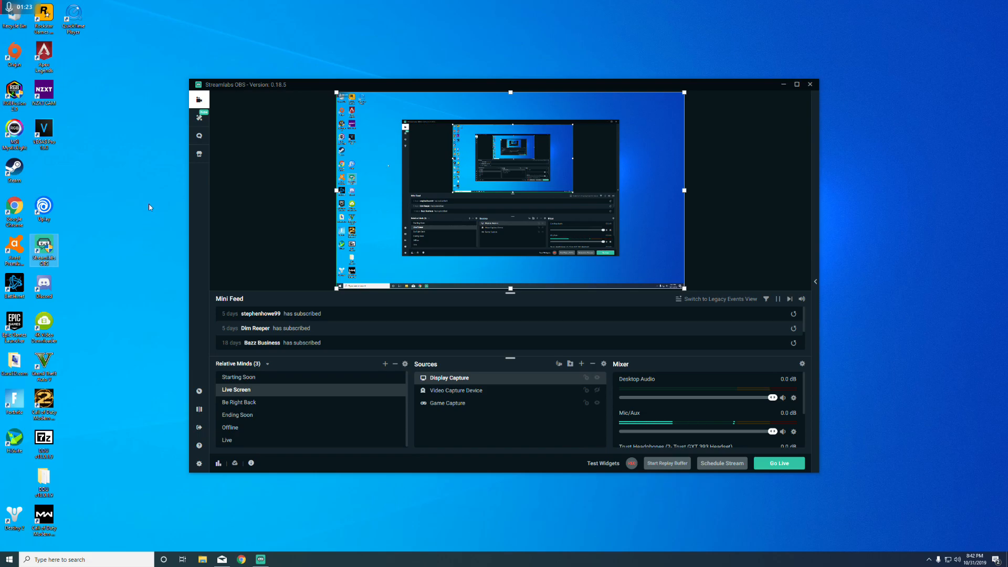
left_click(180, 40)
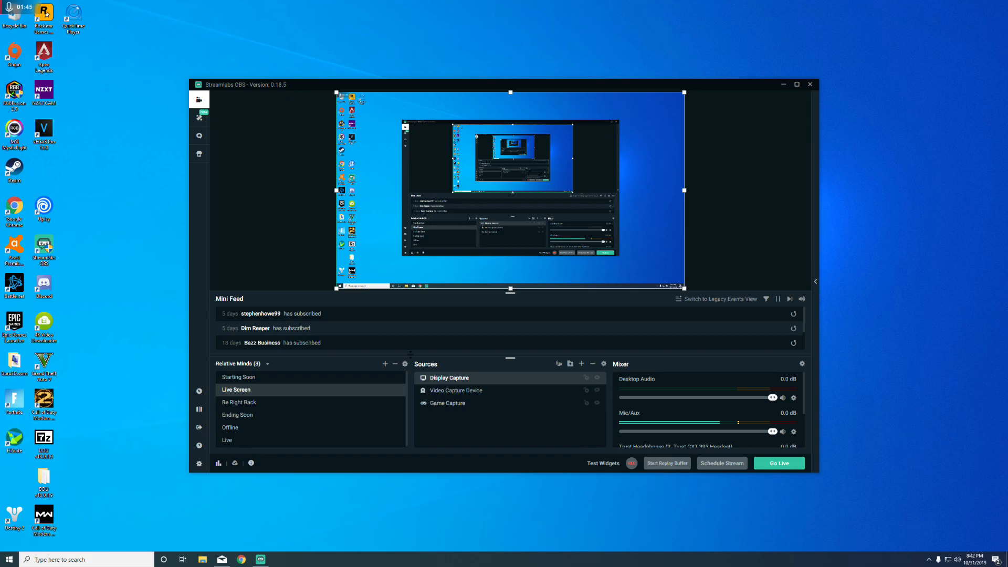
Reveal the stream key in the Stream settings and choose YouTube / YouTube Gaming as the service
left_click(200, 463)
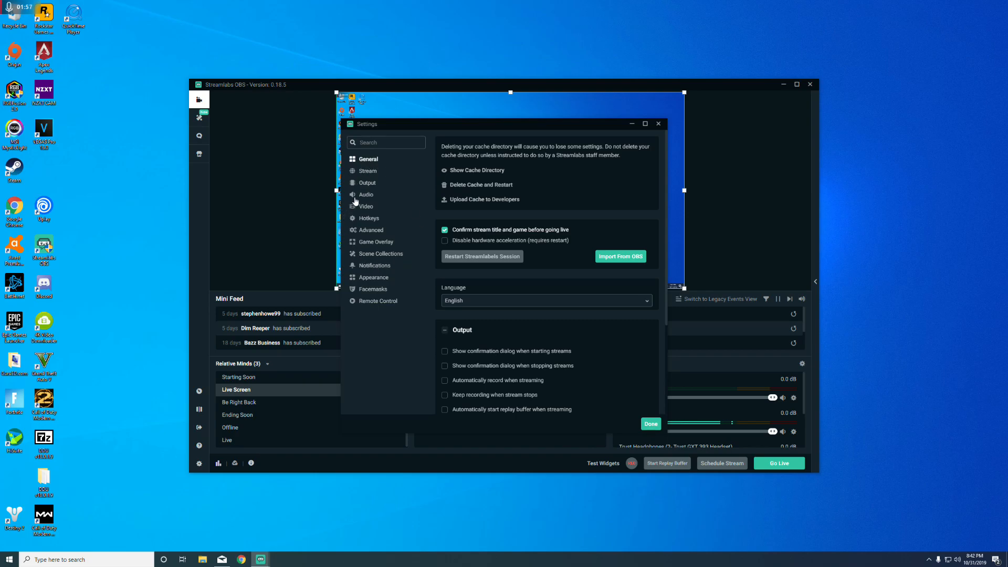
left_click(362, 172)
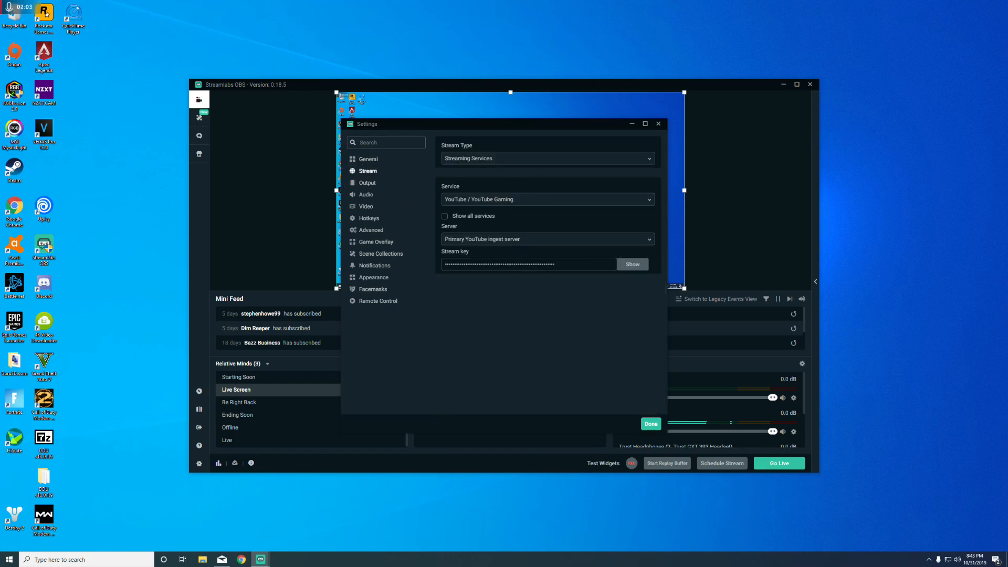
left_click(633, 264)
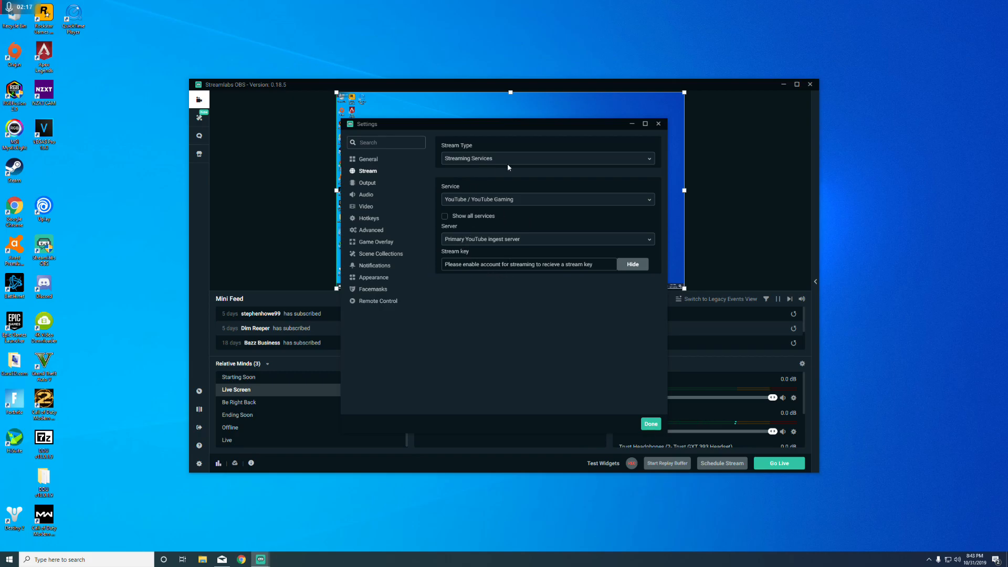
left_click(512, 200)
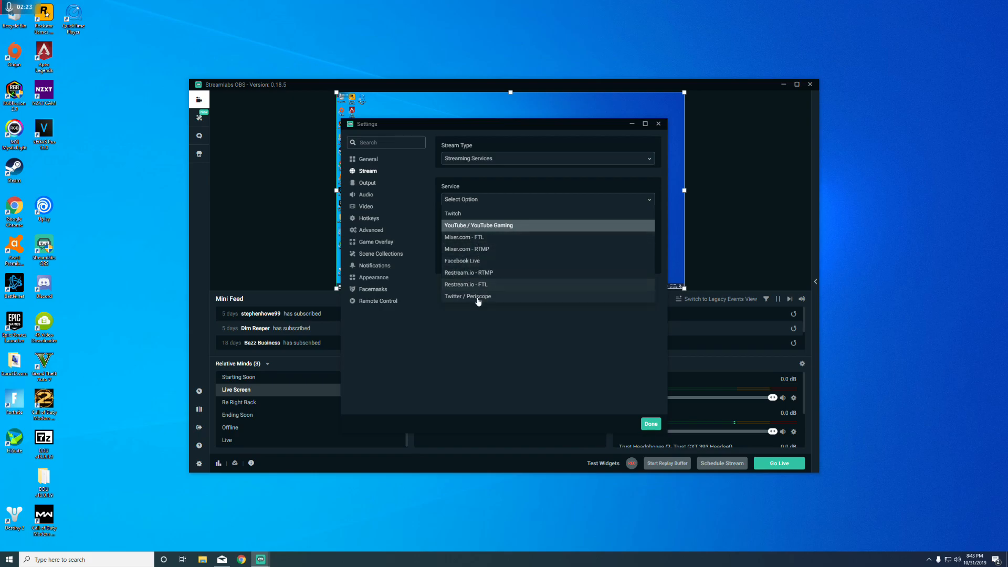
left_click(482, 227)
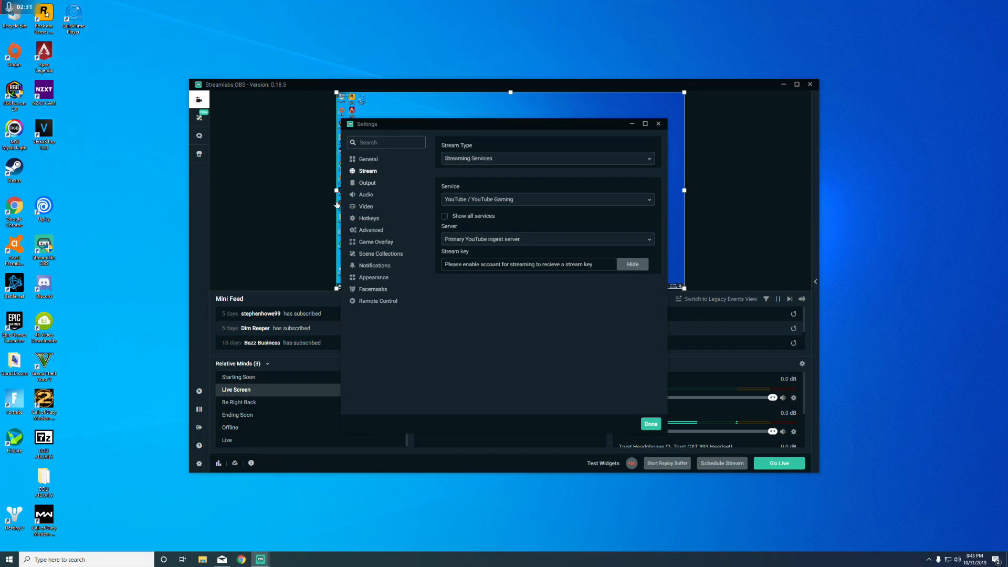
Try 1920x1080 as the base canvas resolution in the Video settings and check its effect on the preview
left_click(367, 183)
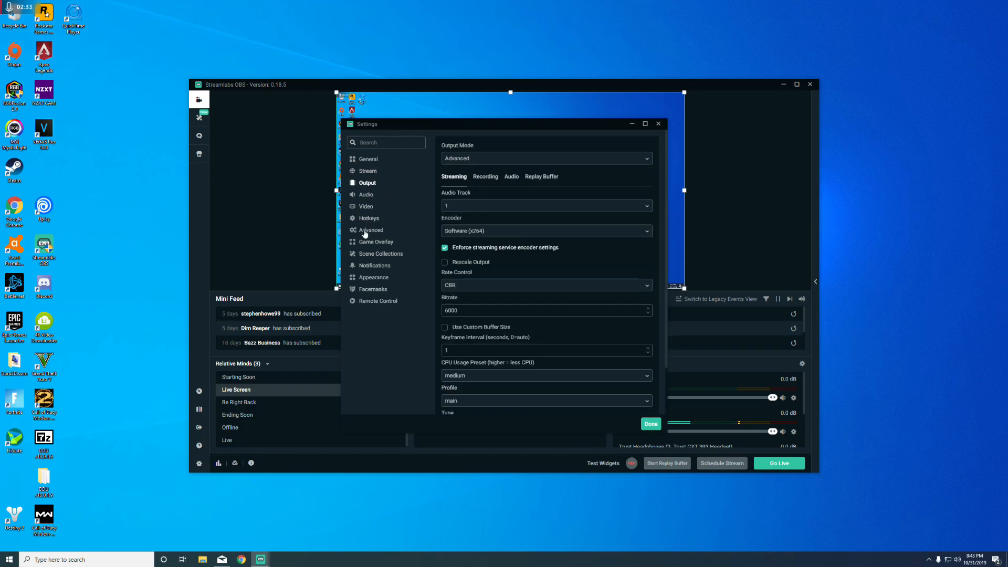
left_click(367, 206)
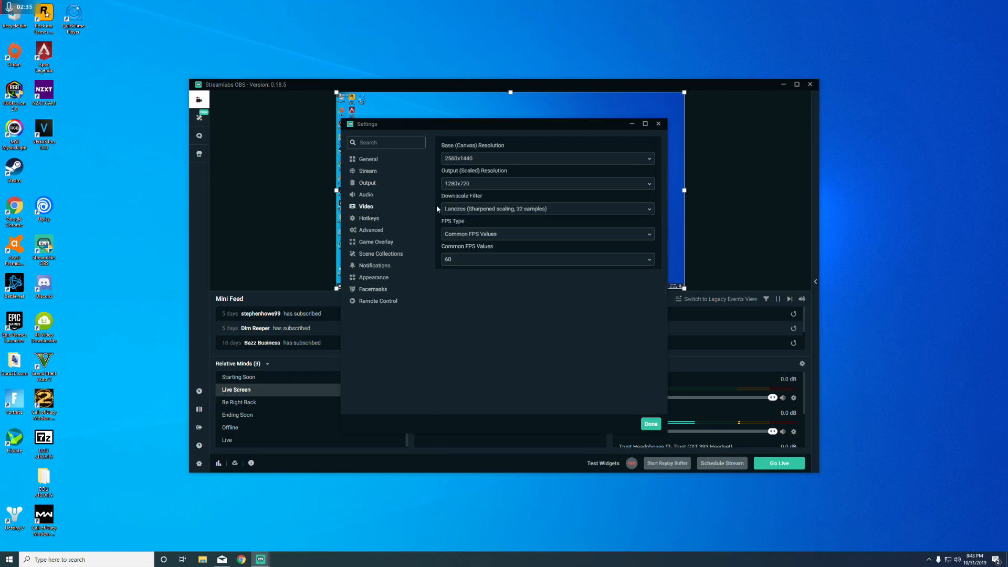
left_click(476, 160)
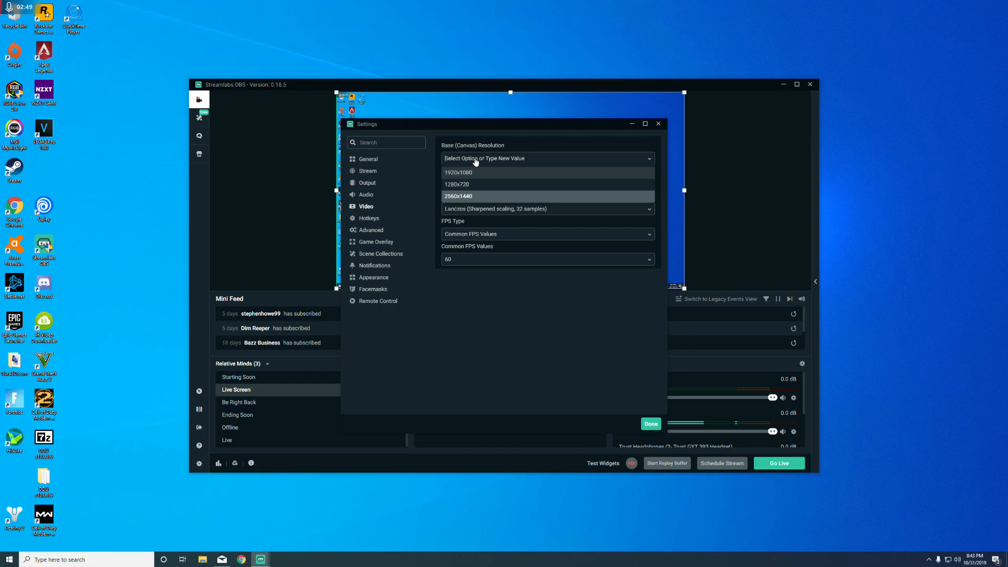
left_click(466, 176)
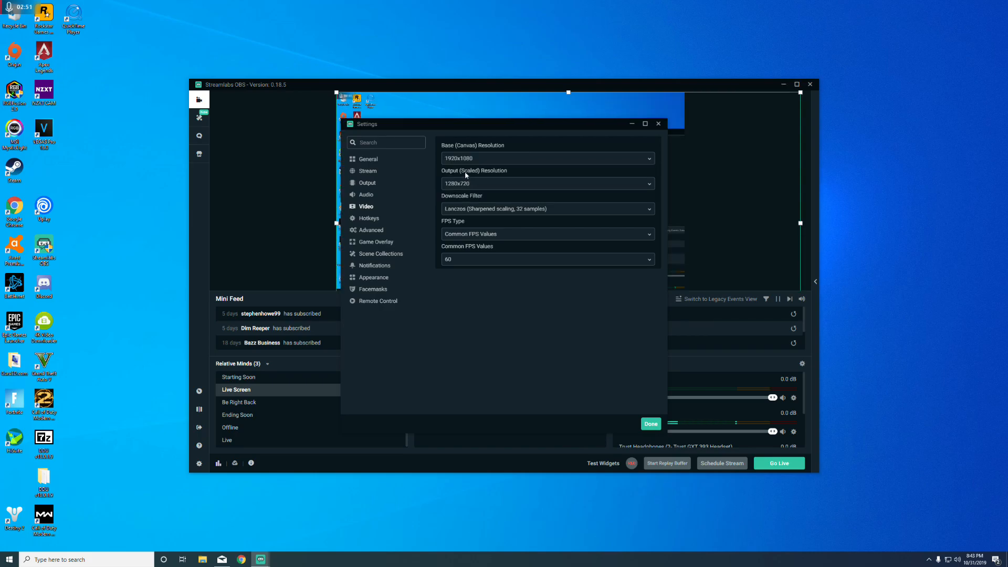
left_click_drag(581, 125, 409, 288)
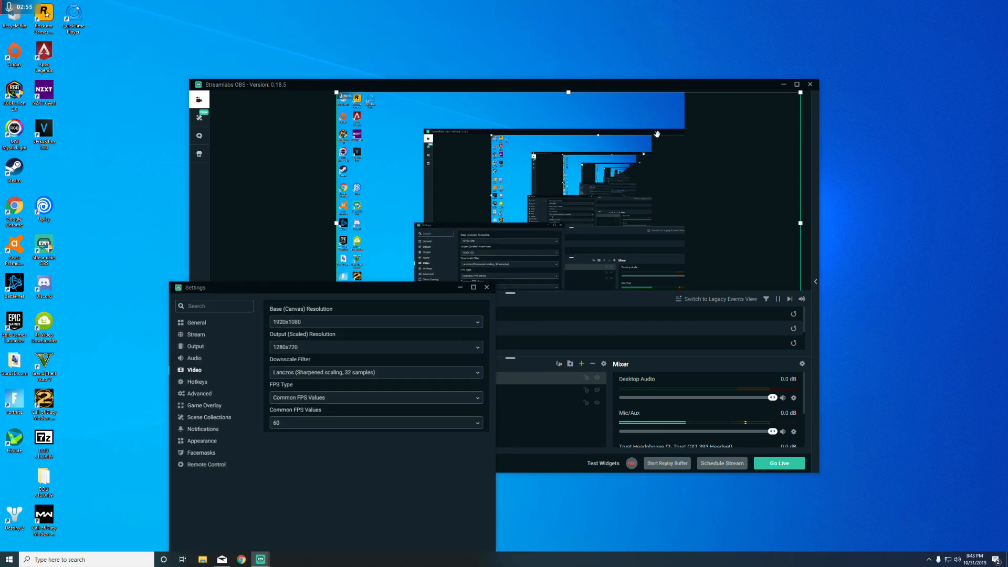
left_click_drag(345, 286, 457, 105)
Set the base canvas resolution to 2560x1440 and the output scaled resolution to 1280x720 in the Video settings
left_click(430, 137)
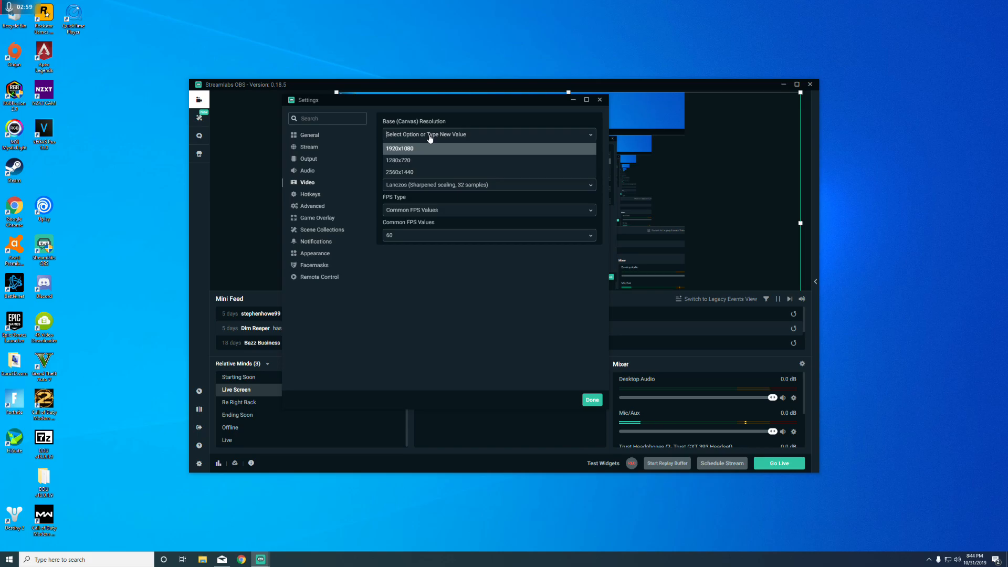
left_click(411, 172)
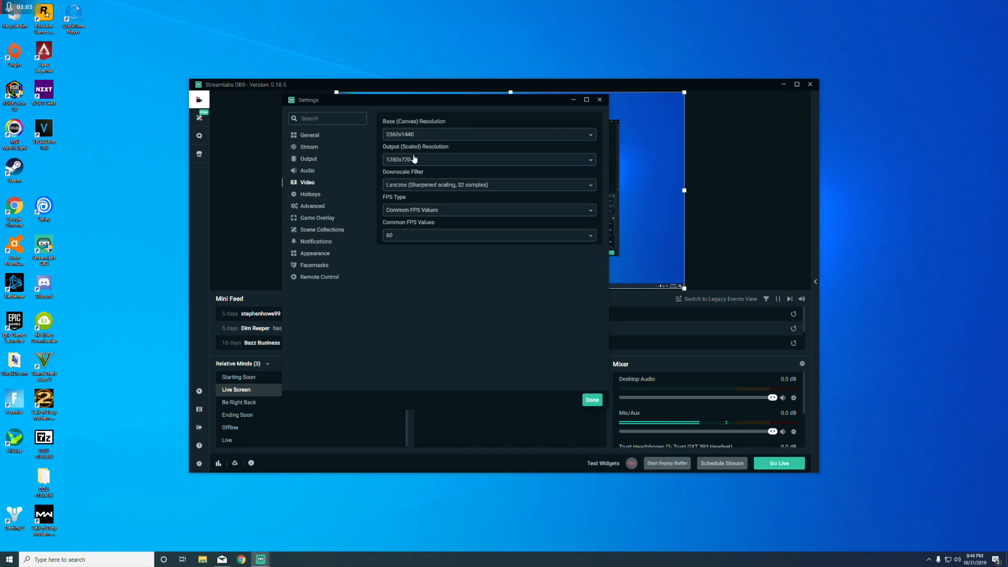
left_click(426, 161)
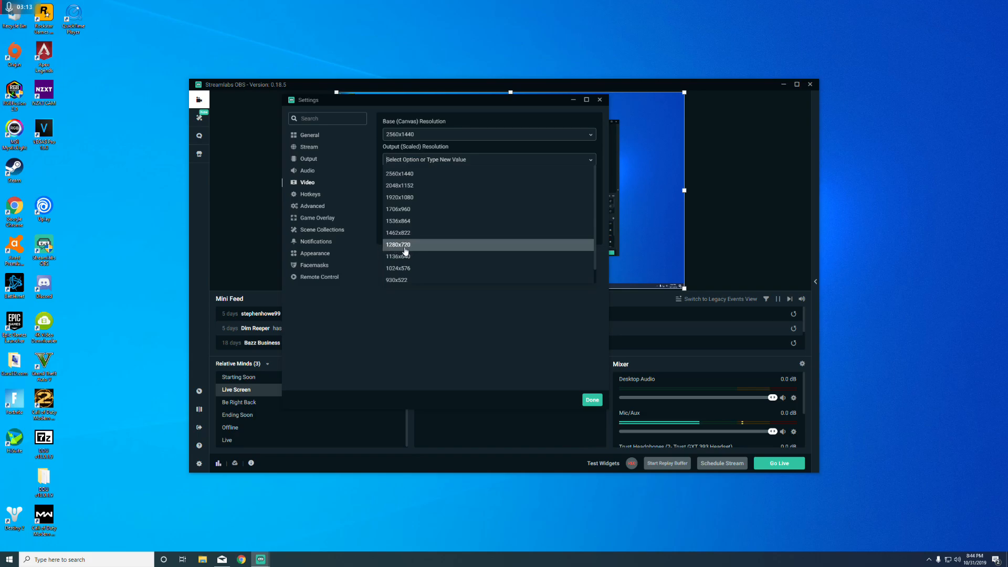
left_click(404, 245)
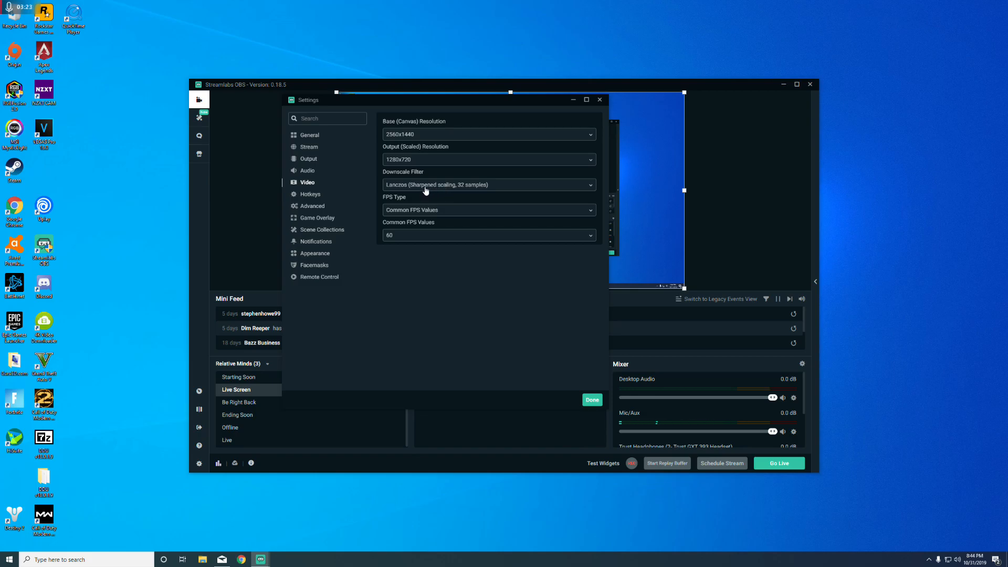
Set the downscale filter to Lanczos (Sharpened scaling, 32 samples) and the FPS type to Common FPS Values
left_click(423, 192)
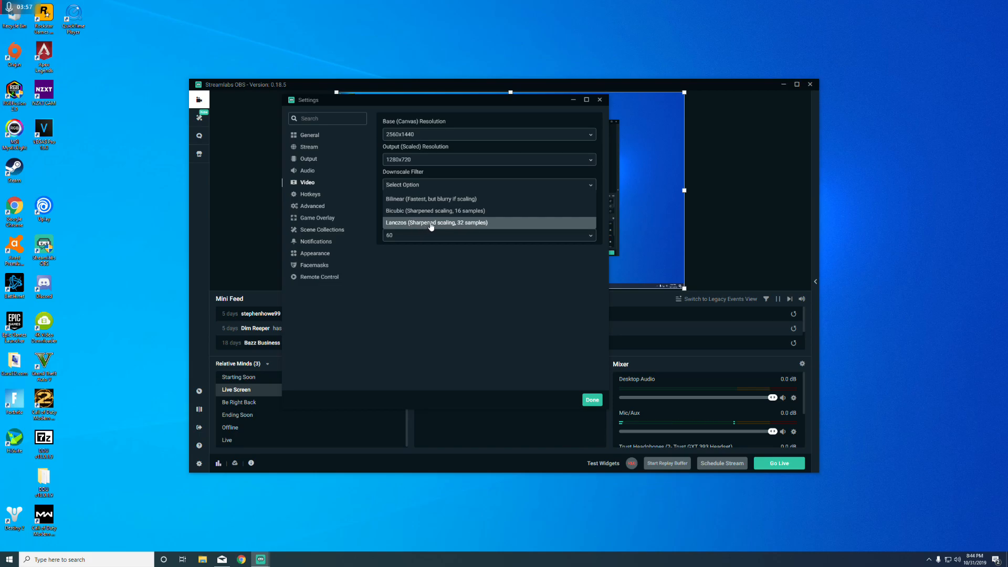
left_click(438, 222)
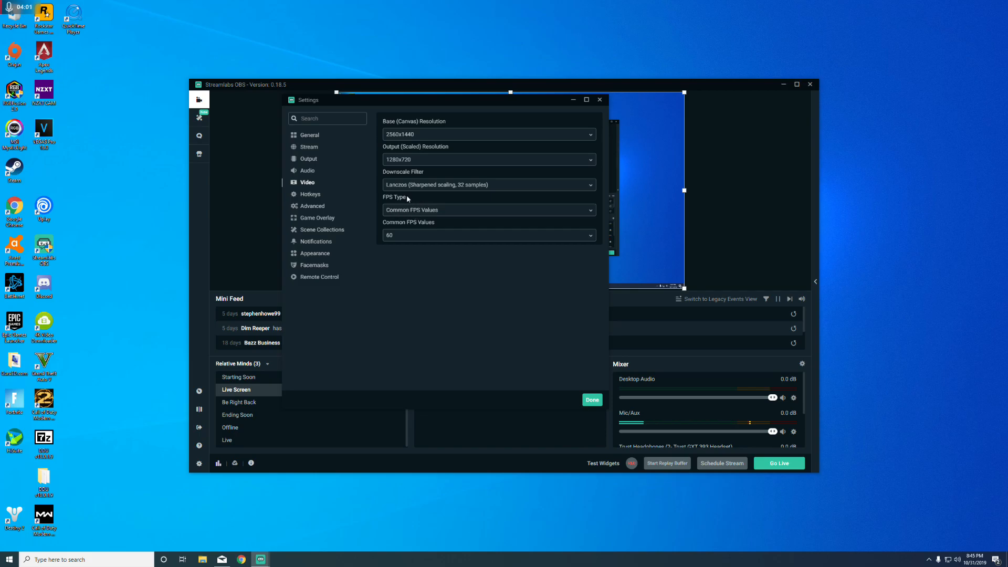
left_click(414, 210)
left_click(449, 227)
Set the common FPS value to 60 in the Video settings
left_click(444, 233)
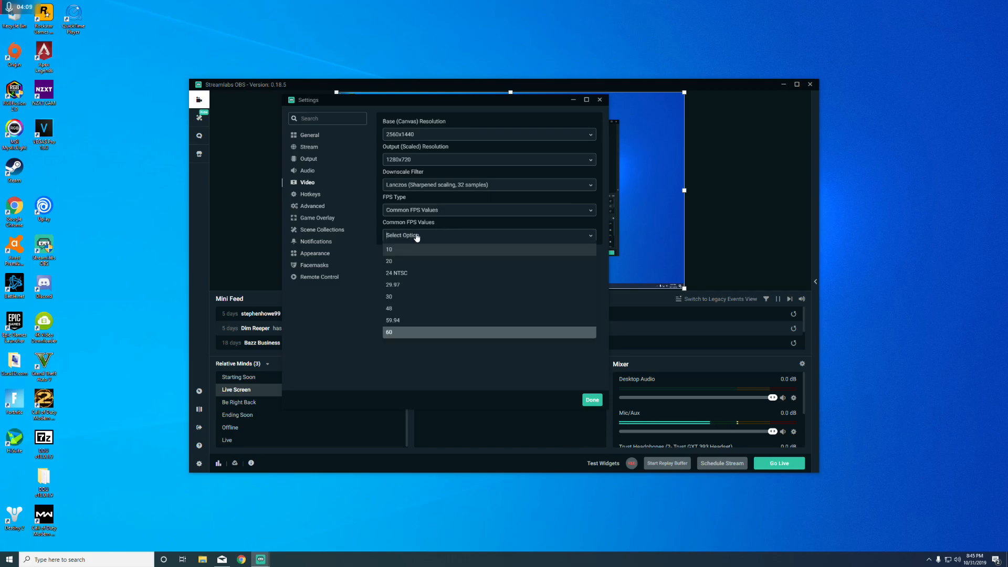
left_click(392, 332)
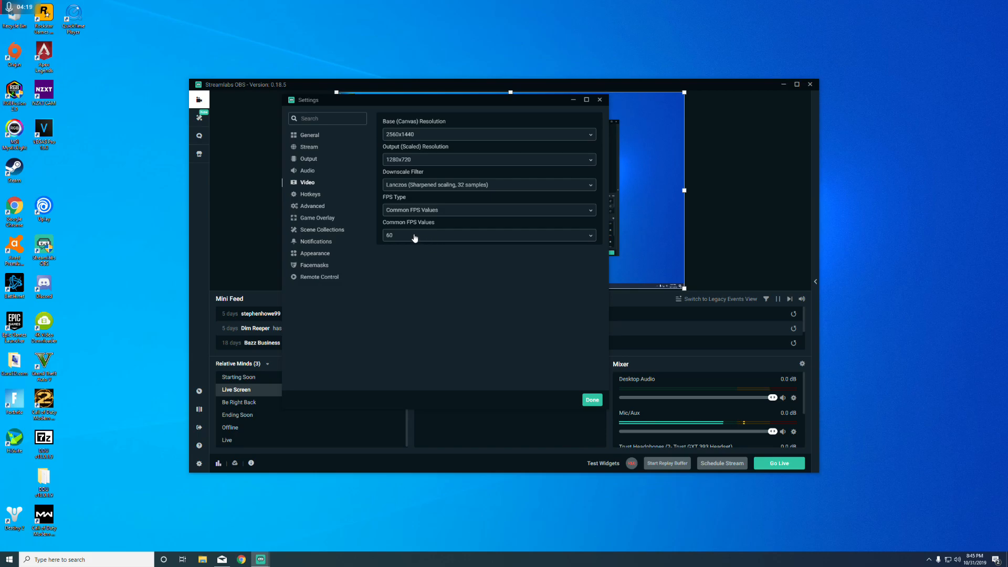
left_click(418, 238)
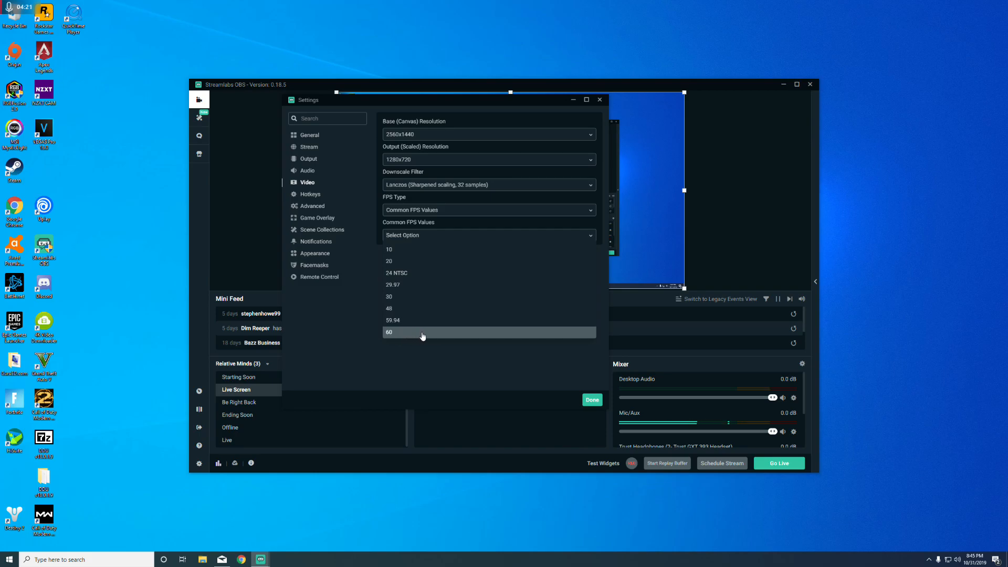
left_click(423, 336)
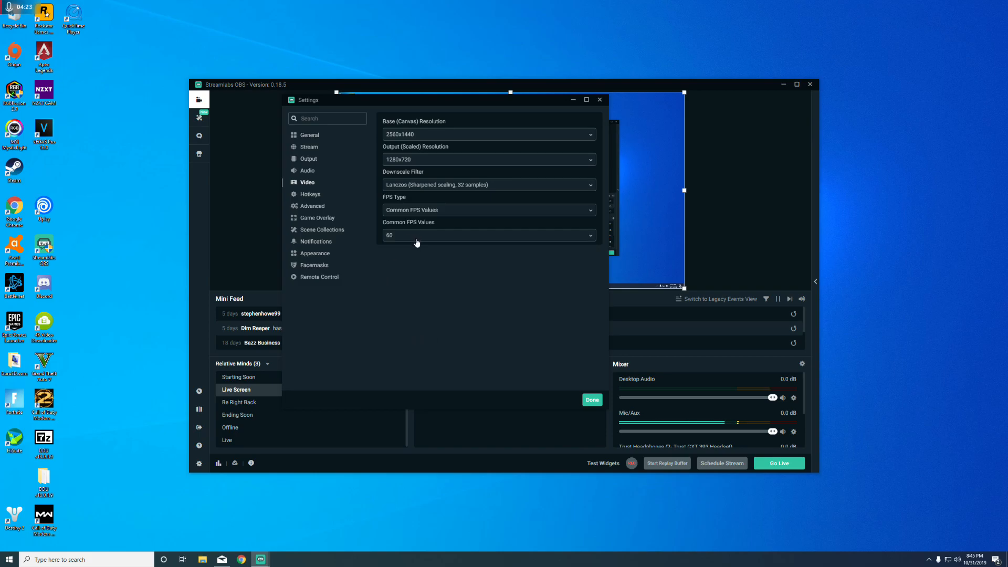
left_click(427, 239)
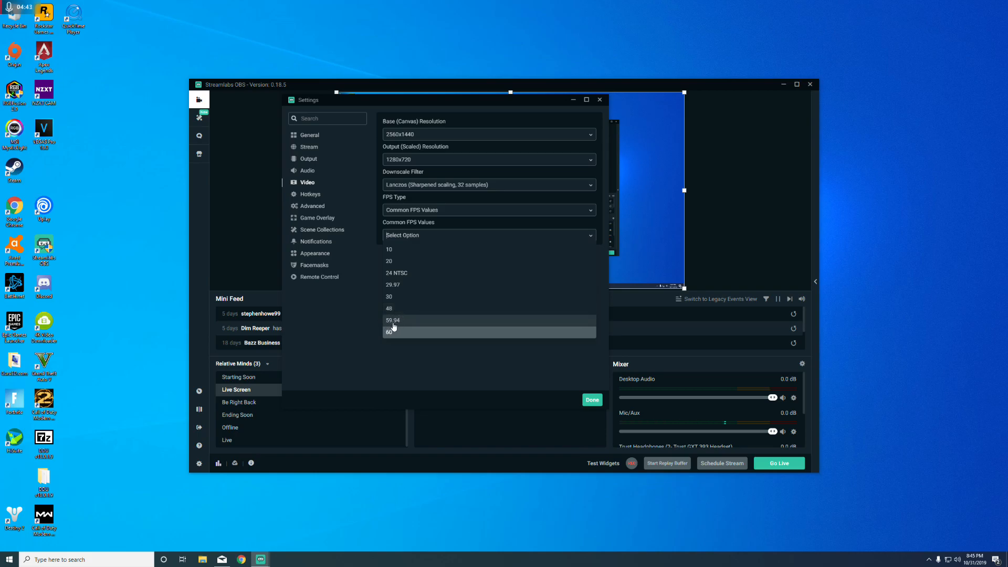
left_click(388, 336)
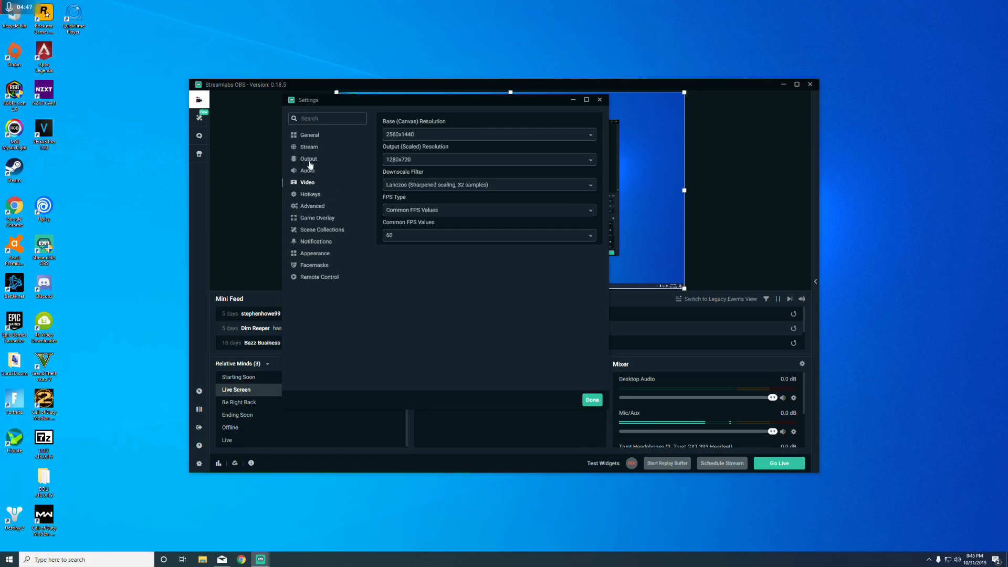
View the Simple output mode in the Output settings and set the output mode back to Advanced
left_click(308, 160)
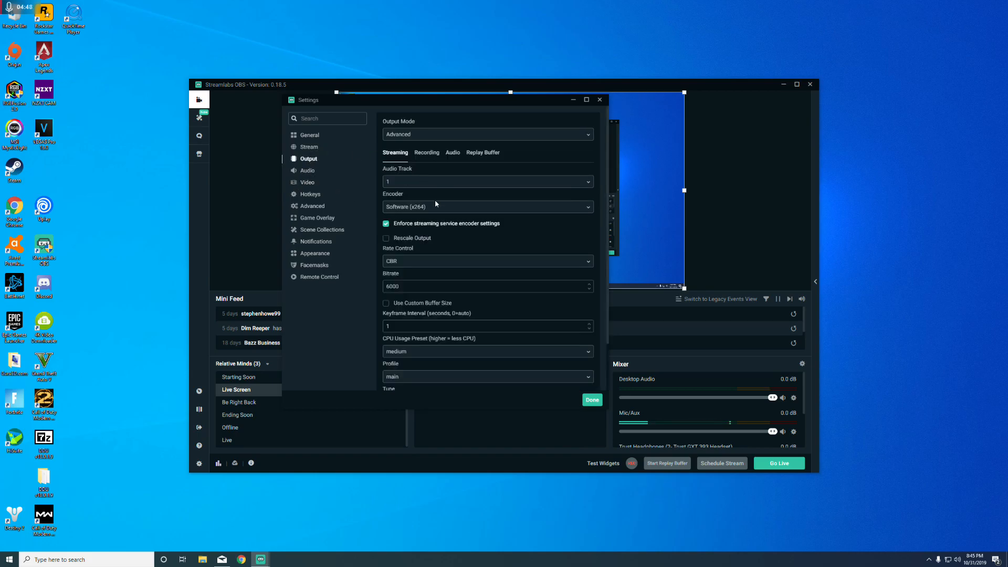
left_click(413, 138)
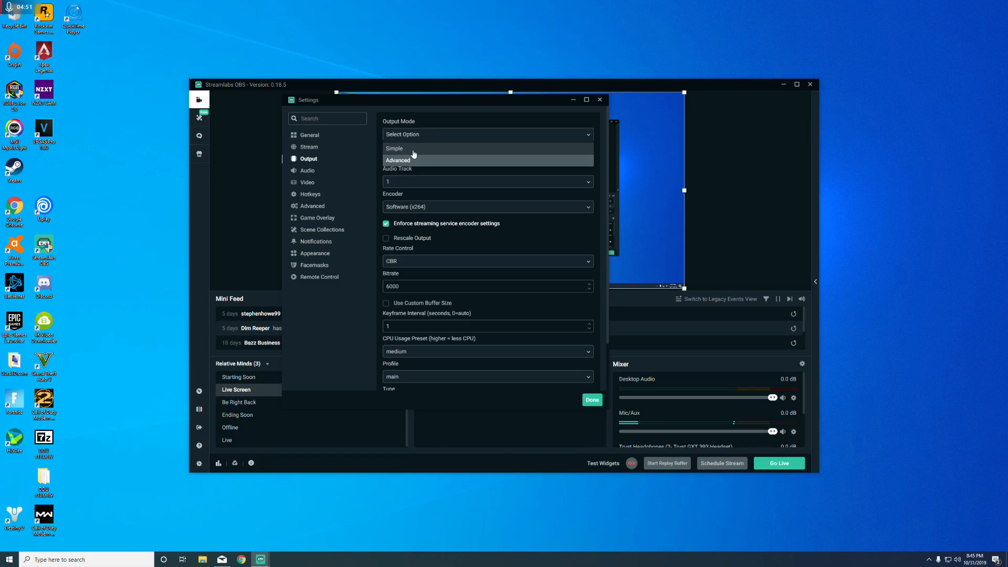
left_click(394, 150)
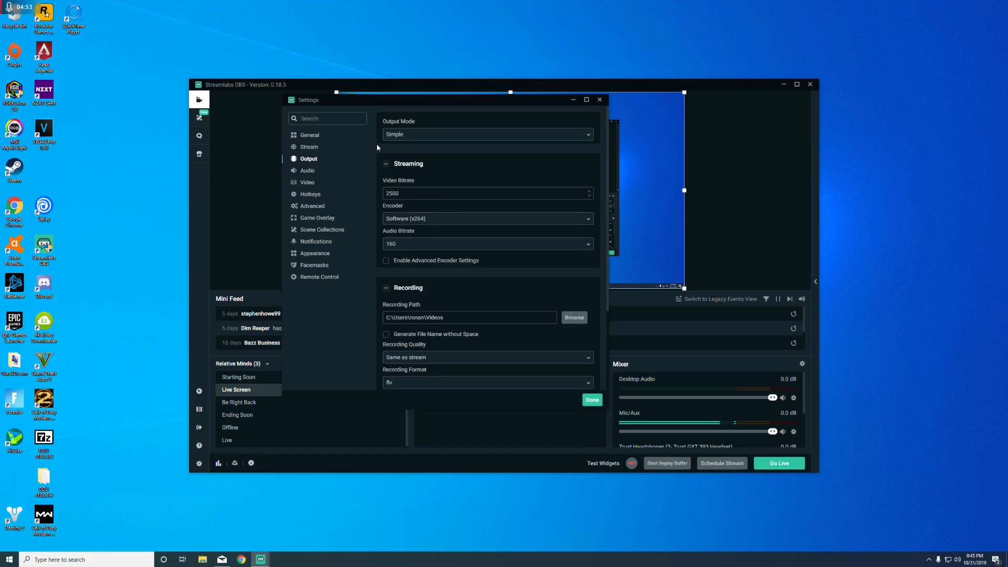
left_click(423, 137)
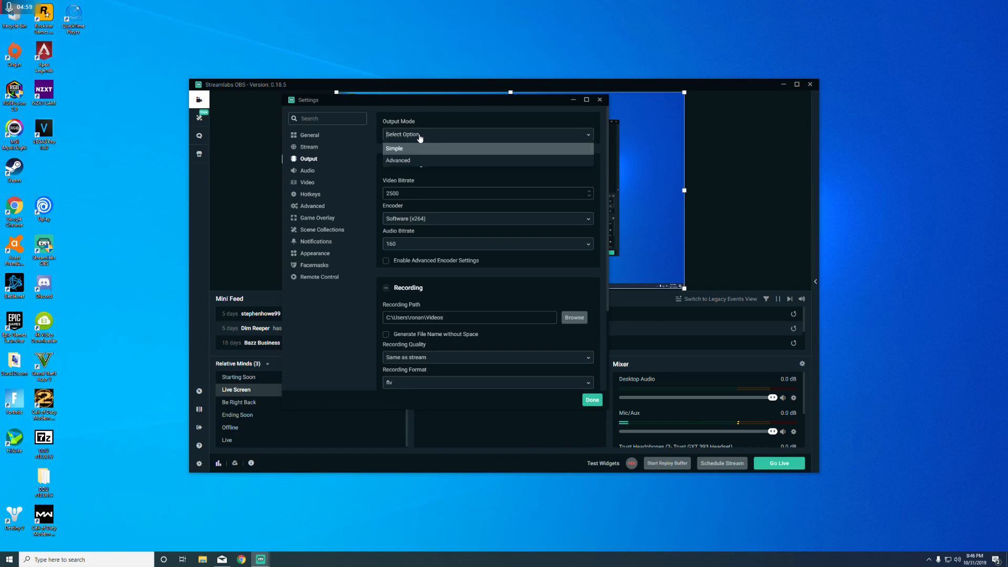
left_click(399, 161)
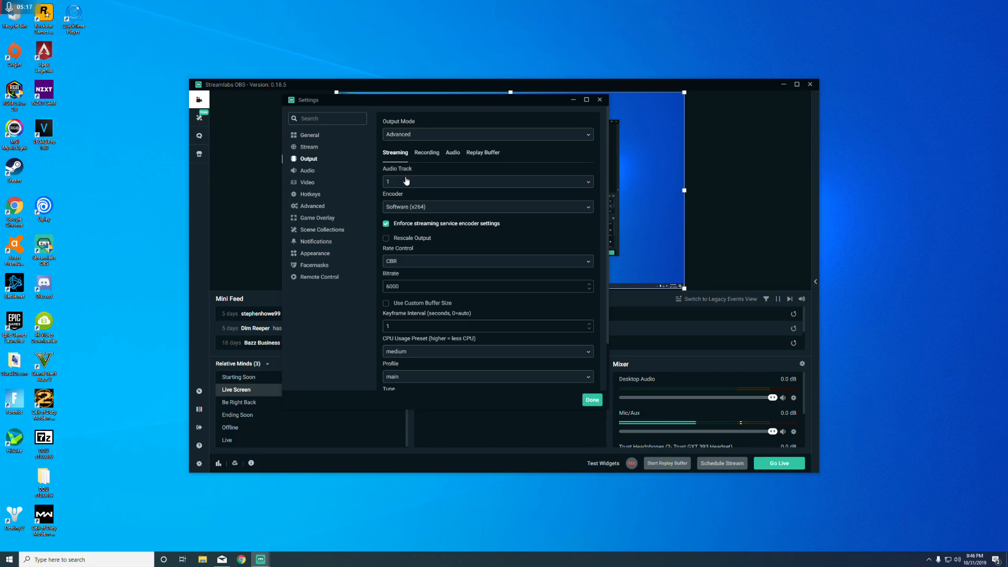
Set the streaming audio track to 1, try the AMD encoder, and set the encoder back to Software (x264)
left_click(434, 183)
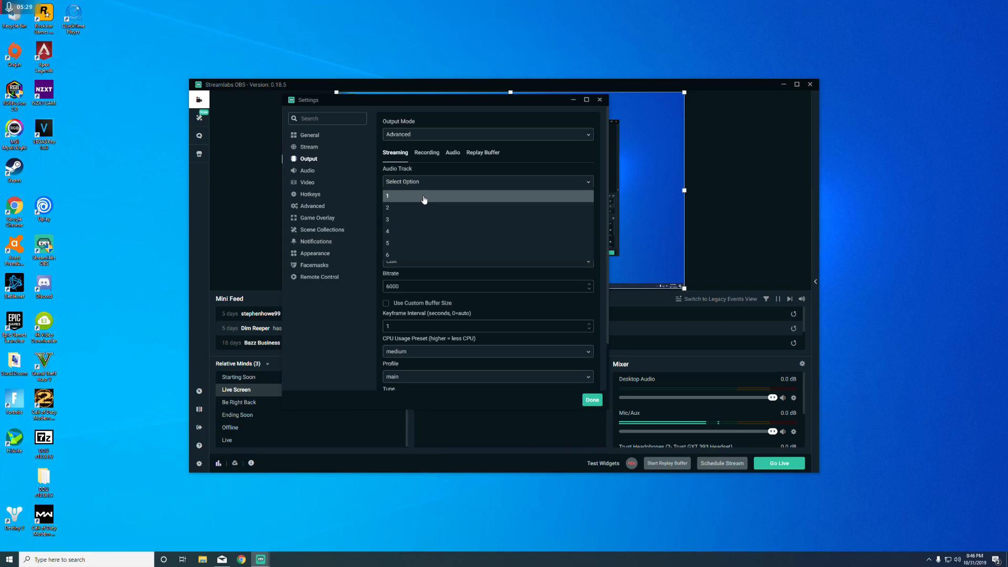
left_click(414, 196)
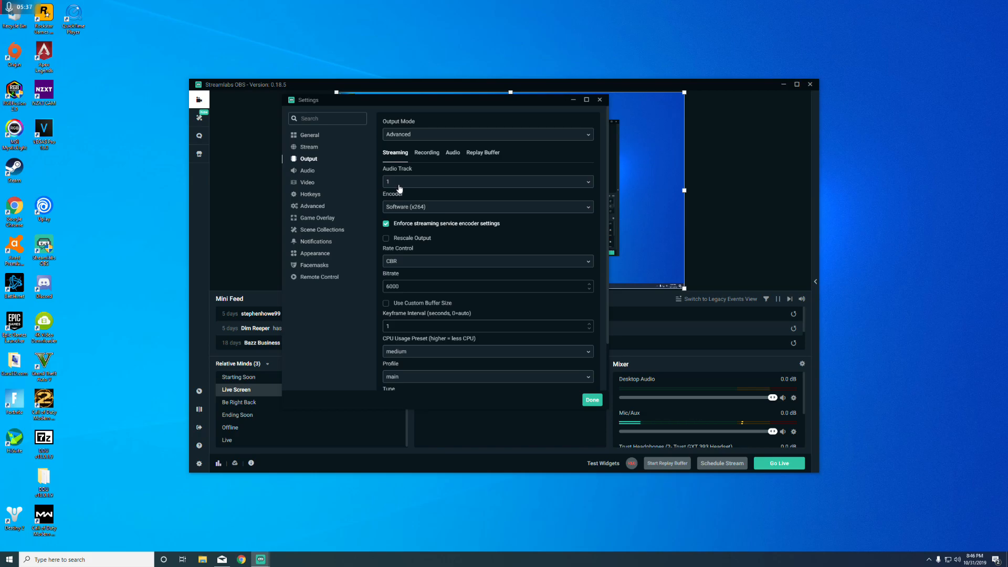
left_click(418, 209)
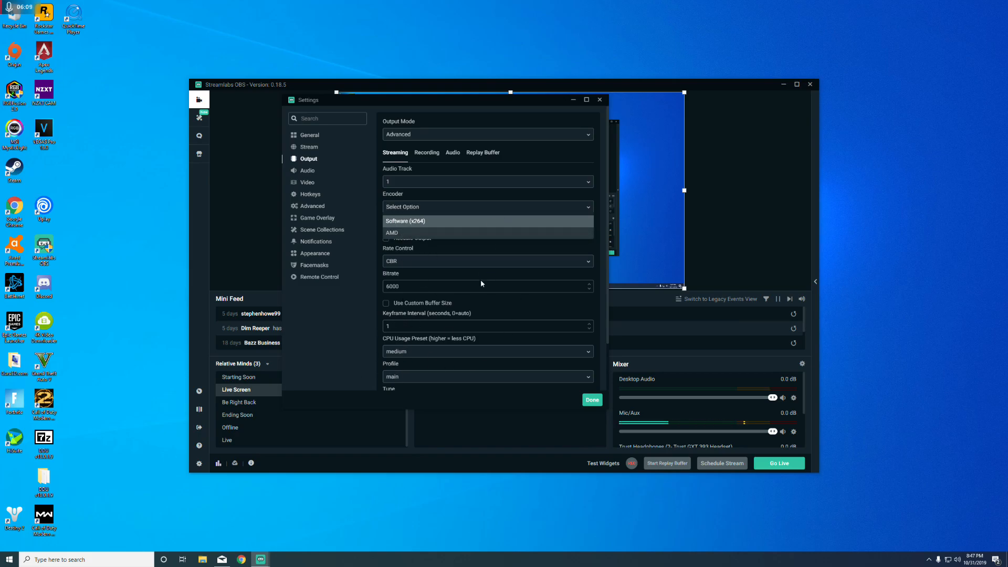
left_click(397, 234)
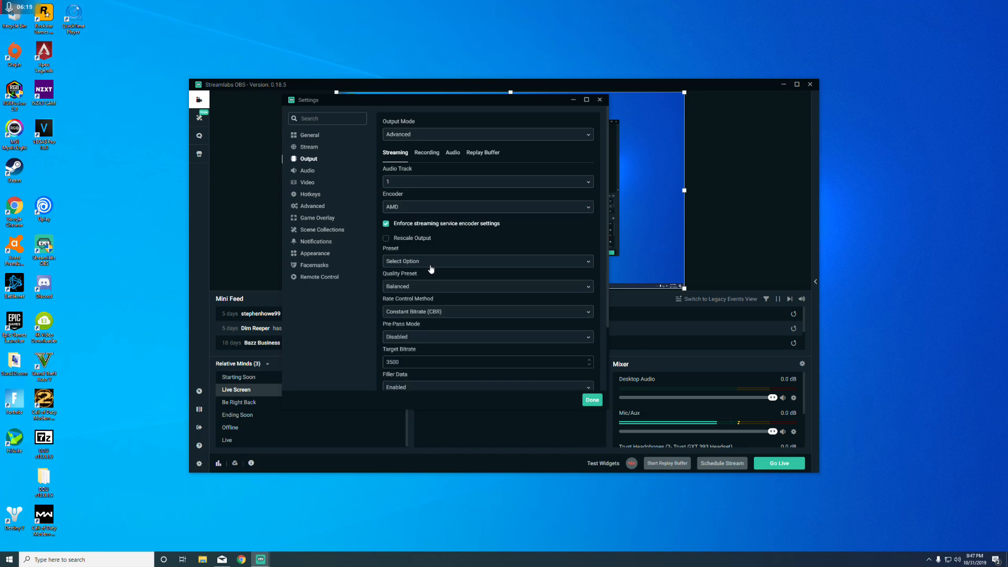
left_click(393, 206)
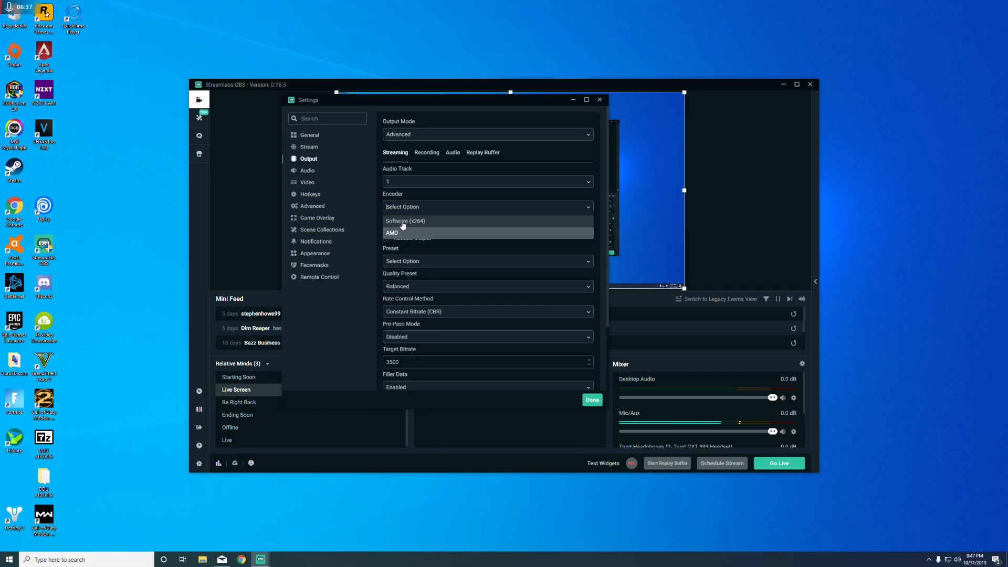
left_click(410, 222)
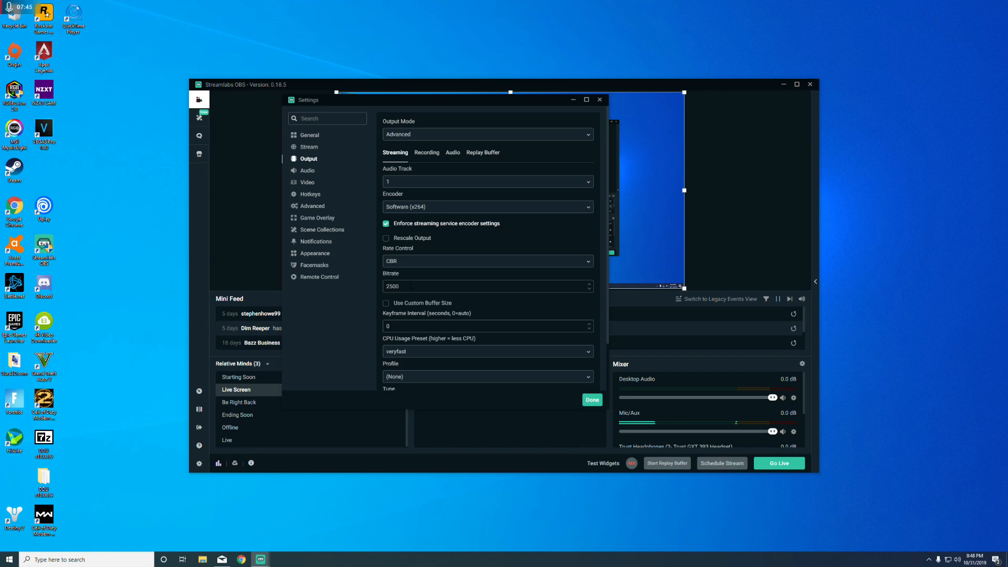
Switch to Chrome, open speedtest.net and run an internet speed test
left_click(242, 559)
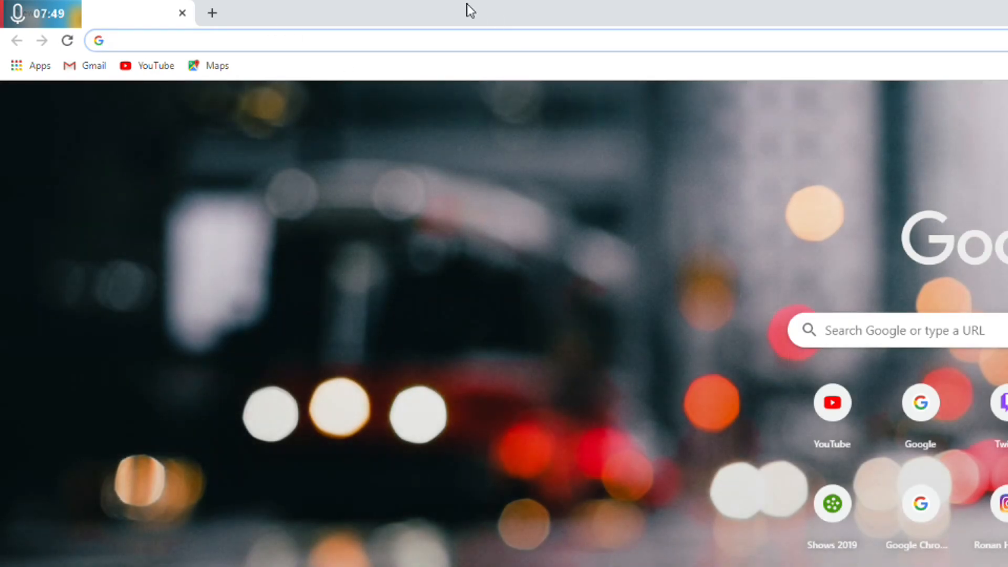
type("speed")
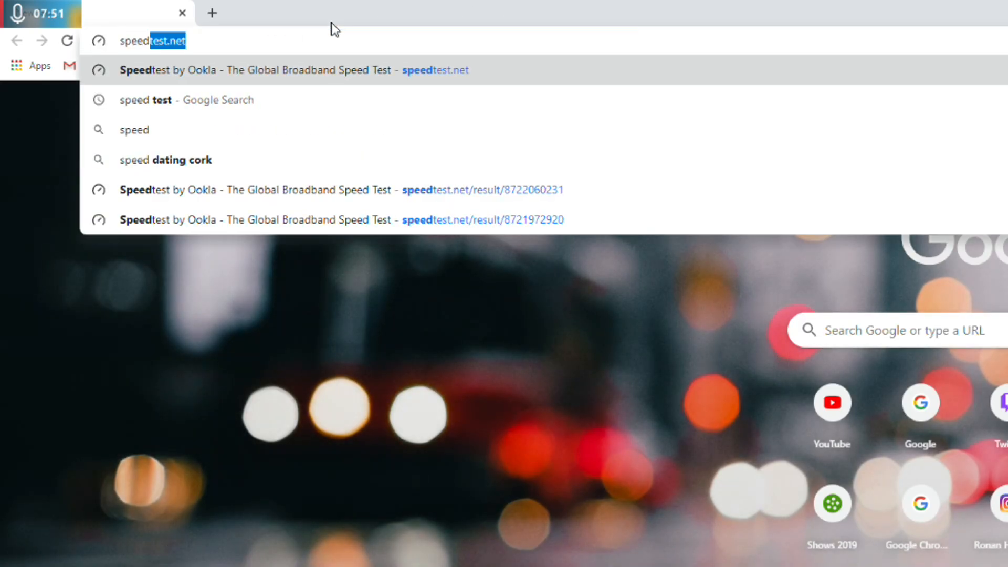
type("te")
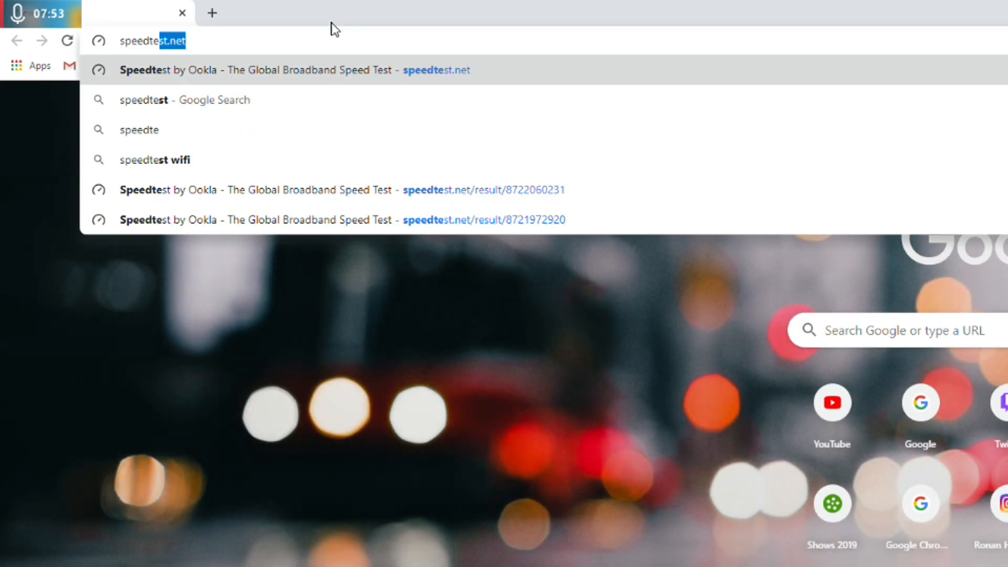
type("st.net")
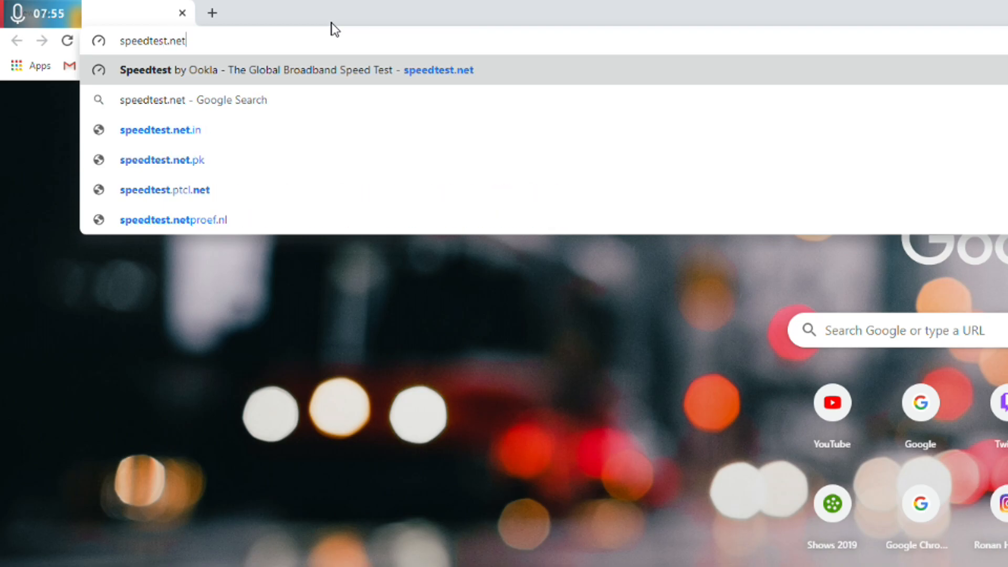
key("Return")
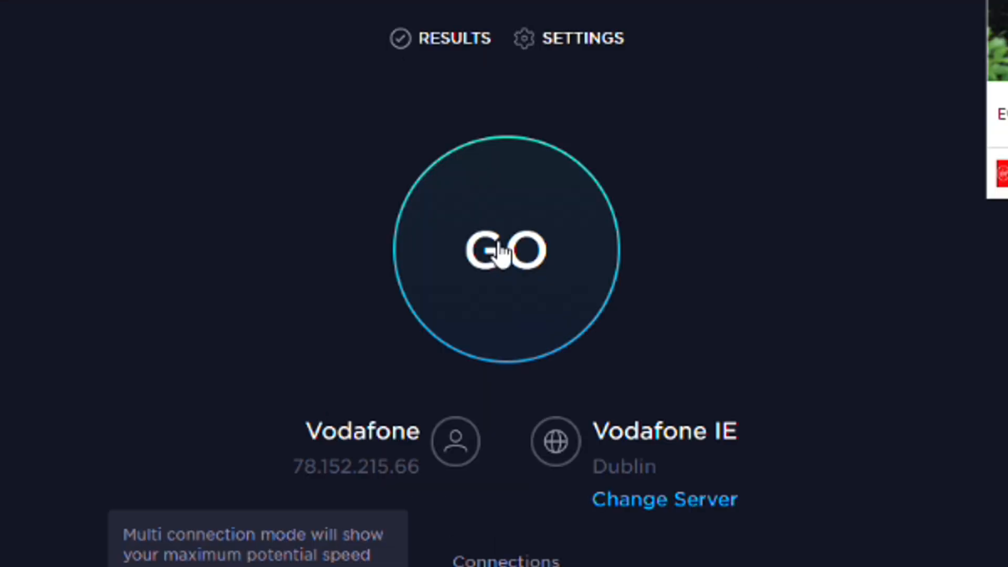
left_click(499, 252)
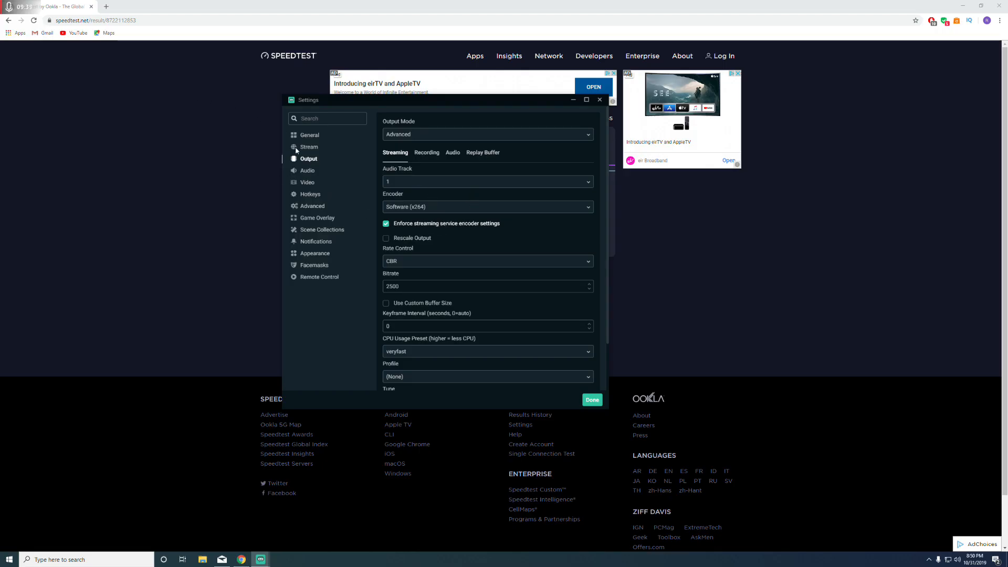
Switch back to the Streamlabs OBS Settings window with the Output settings
mouse_move(260, 559)
left_click(231, 523)
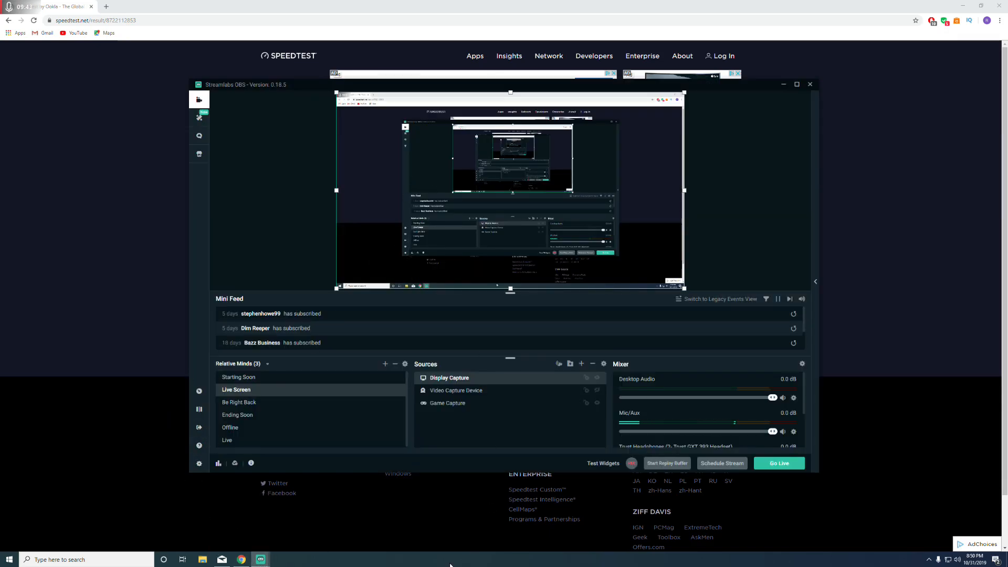
mouse_move(260, 559)
left_click(298, 523)
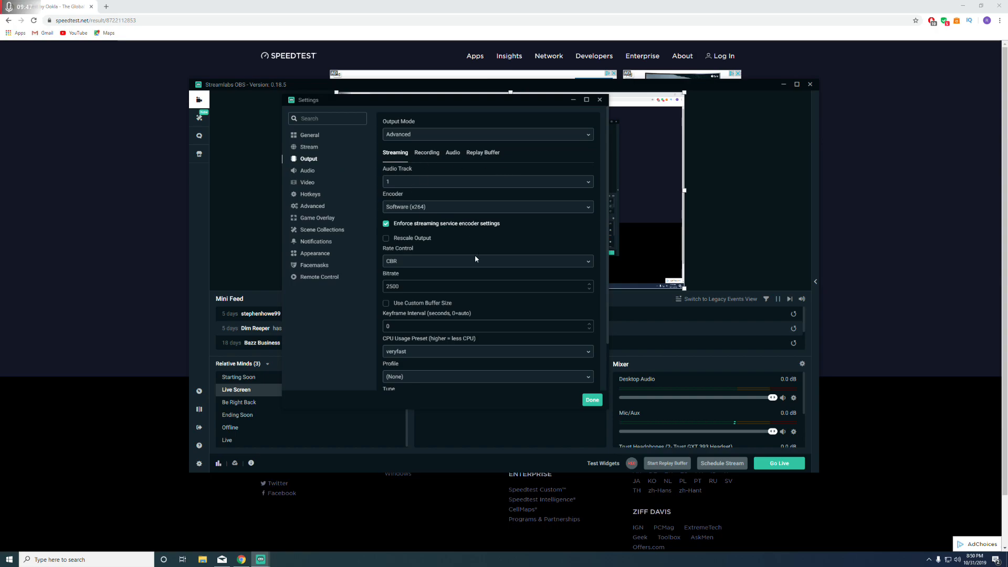
Set the streaming bitrate to 4500 in the Output settings
scroll(423, 241, "down", 1)
scroll(423, 241, "up", 1)
scroll(406, 282, "down", 1)
double_click(391, 248)
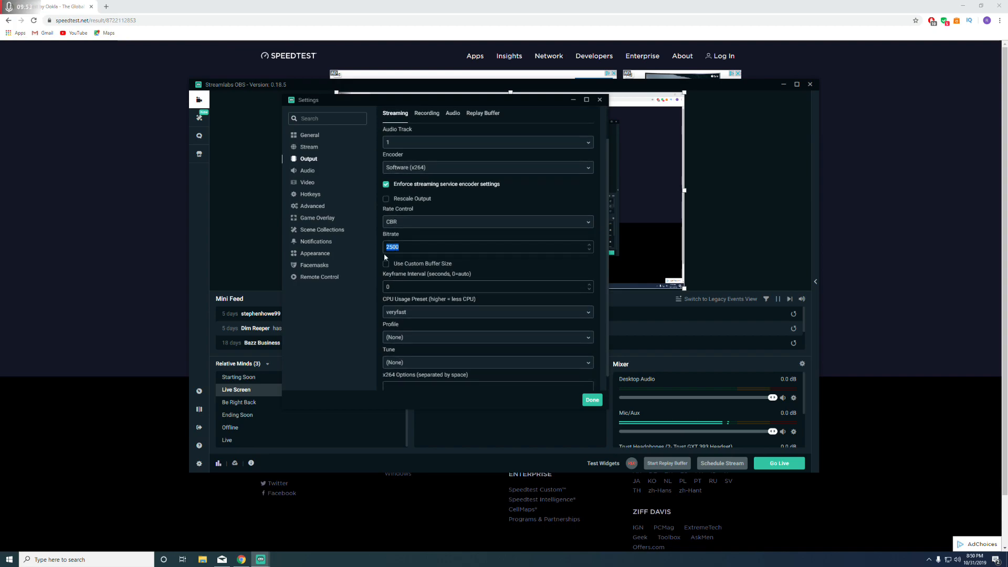
key("BackSpace")
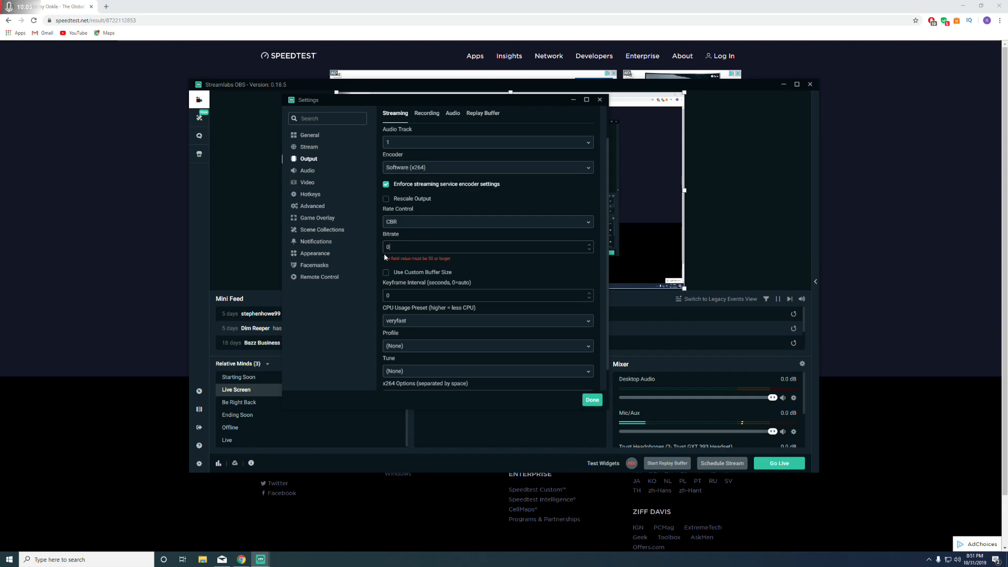
type("500")
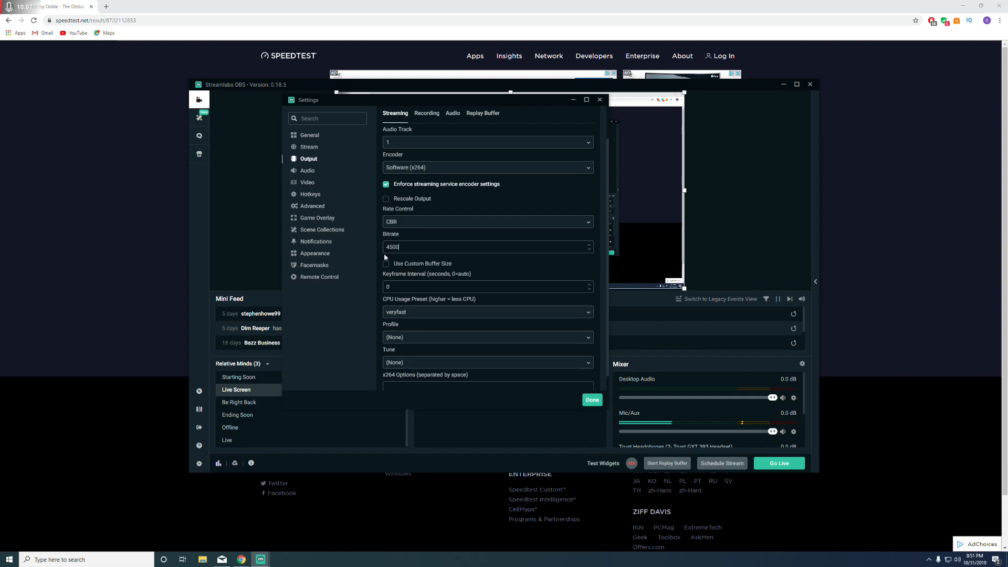
Set the streaming bitrate to 6000
key("BackSpace")
key("BackSpace")
key("BackSpace")
key("BackSpace")
type("60")
Set the streaming keyframe interval to 1 second
scroll(446, 268, "down", 1)
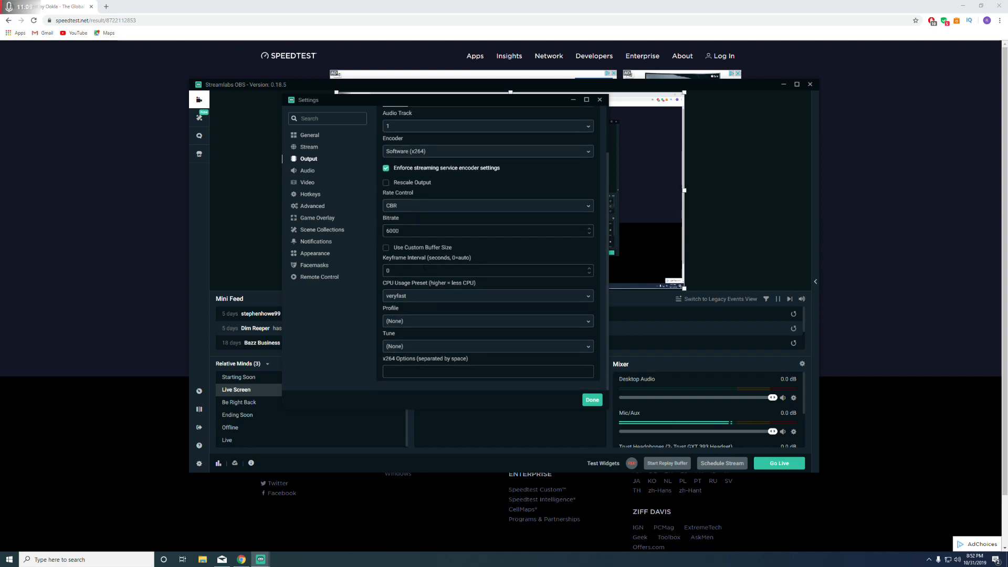
key("BackSpace")
type("1")
key("BackSpace")
type("0")
key("BackSpace")
type("2")
key("BackSpace")
type("0")
Select the Software (x264) encoder again and set the CPU usage preset to medium
left_click(415, 297)
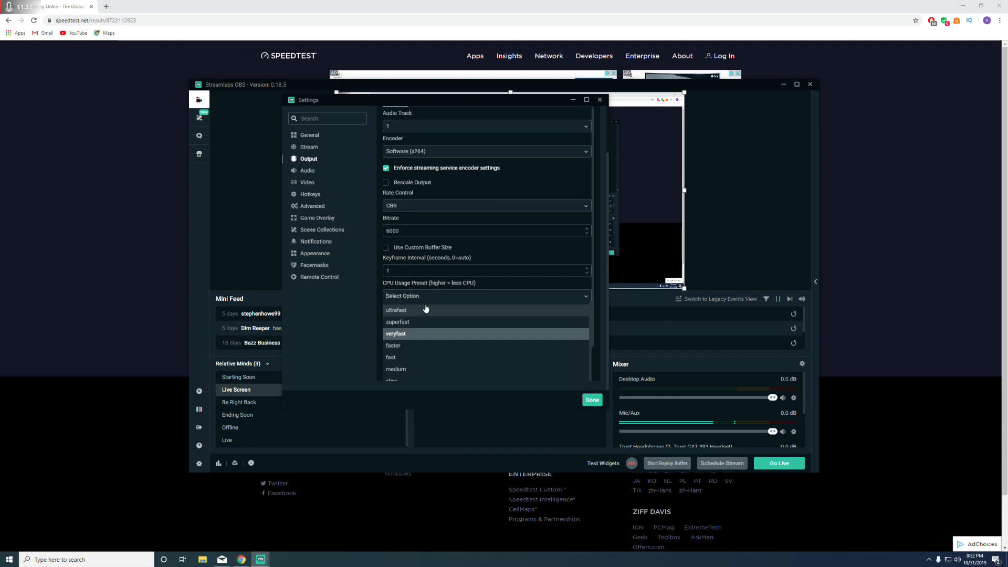
left_click(402, 151)
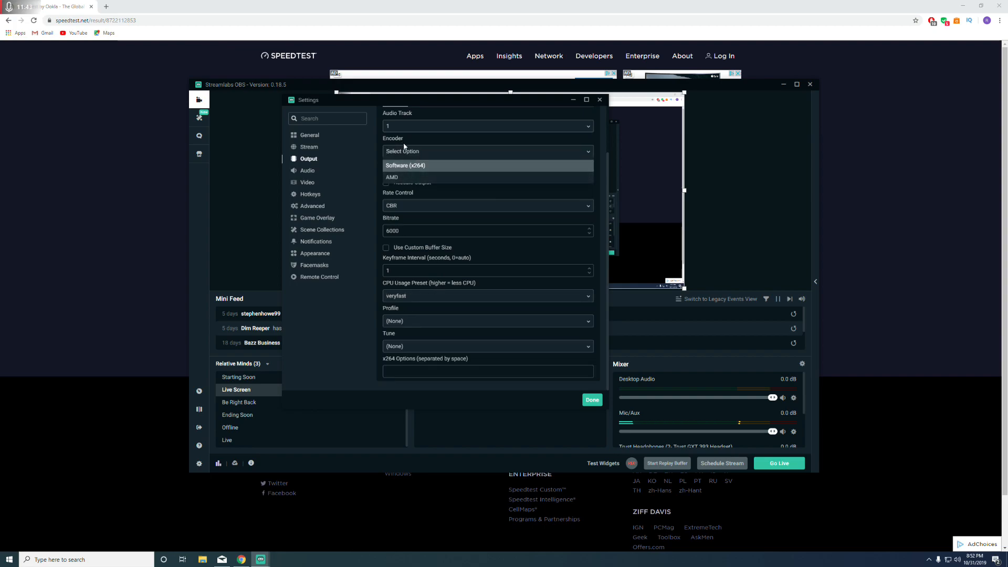
left_click(436, 165)
left_click(411, 296)
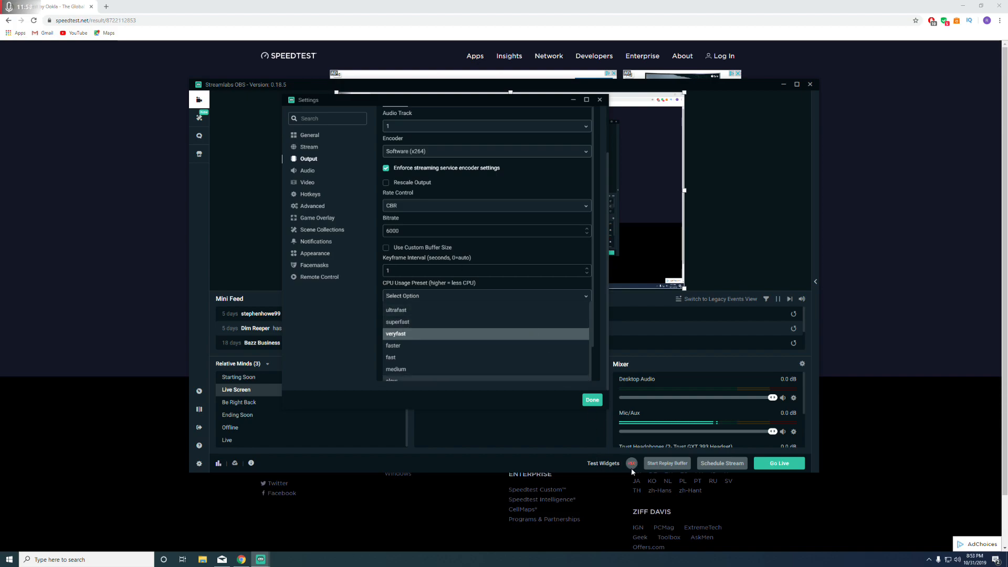
left_click(504, 369)
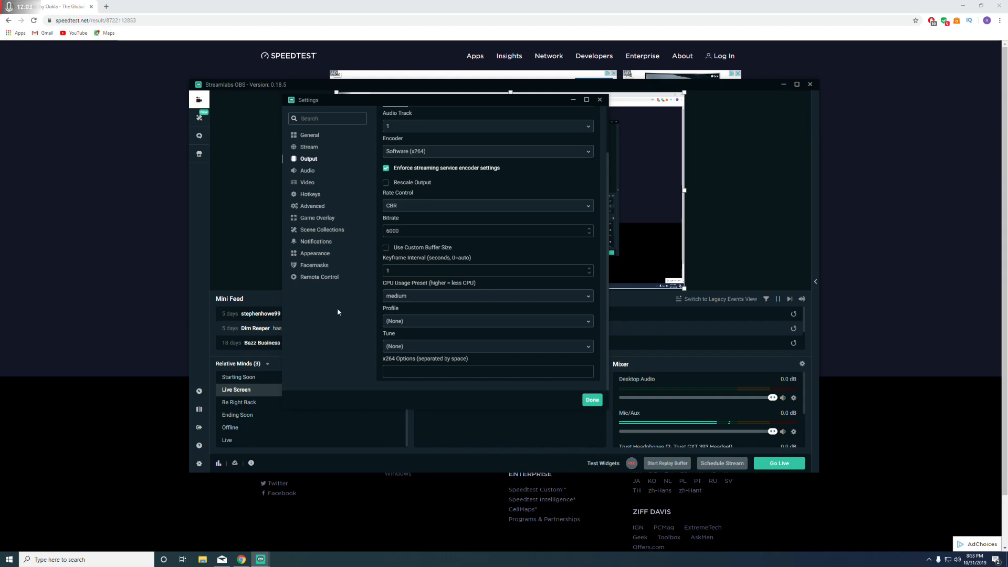
left_click(218, 464)
Set the streaming encoder profile to main
left_click(396, 321)
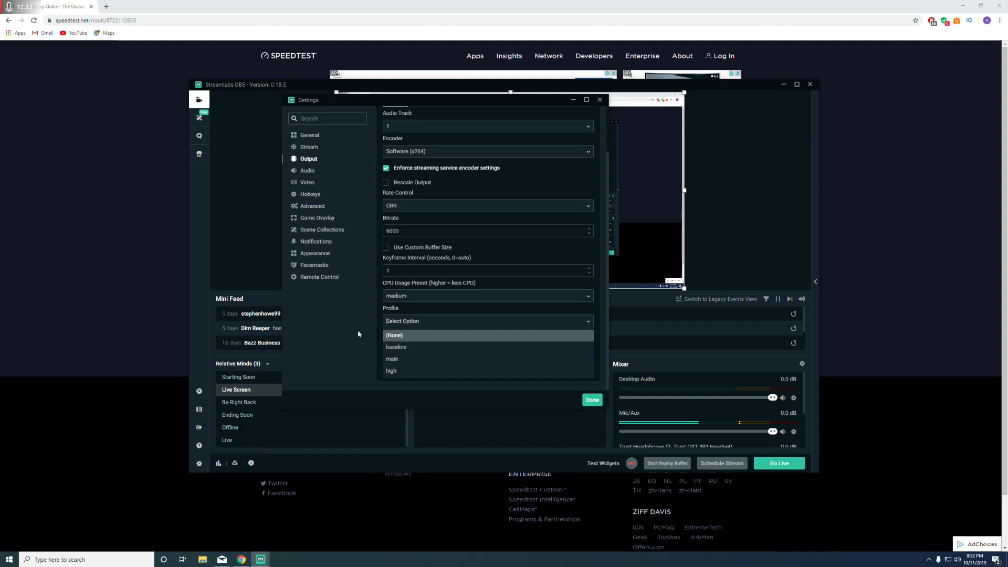
left_click(400, 359)
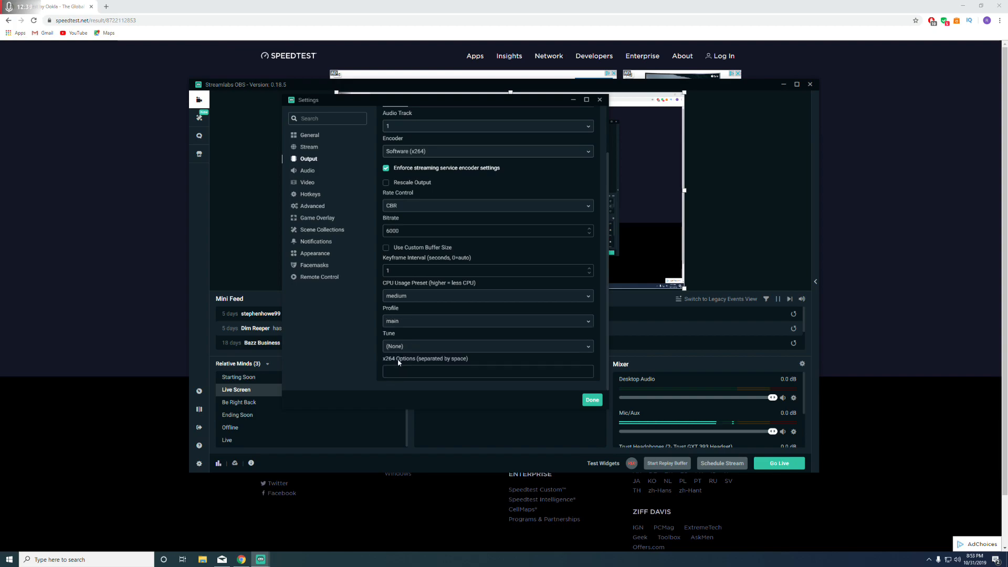
left_click(421, 324)
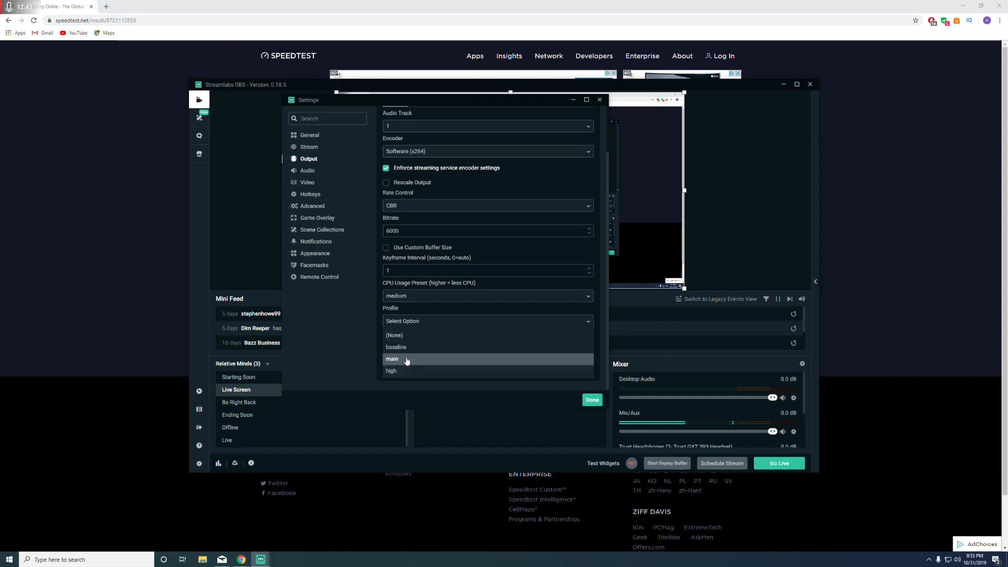
left_click(408, 359)
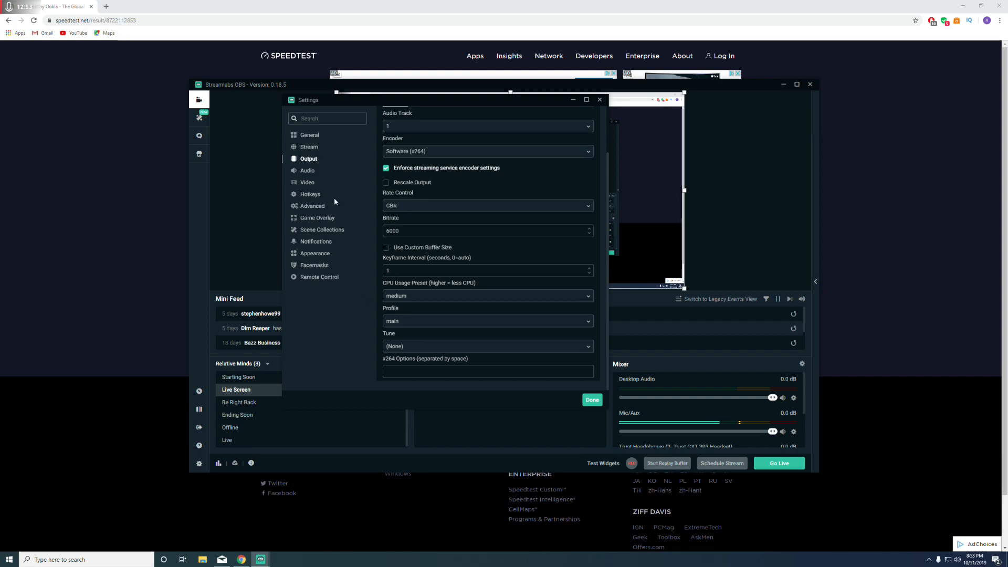
Review the Recording output settings and check the CPU, FPS and dropped-frame statistics in the main window
scroll(448, 338, "up", 1)
scroll(448, 338, "up", 2)
left_click(423, 153)
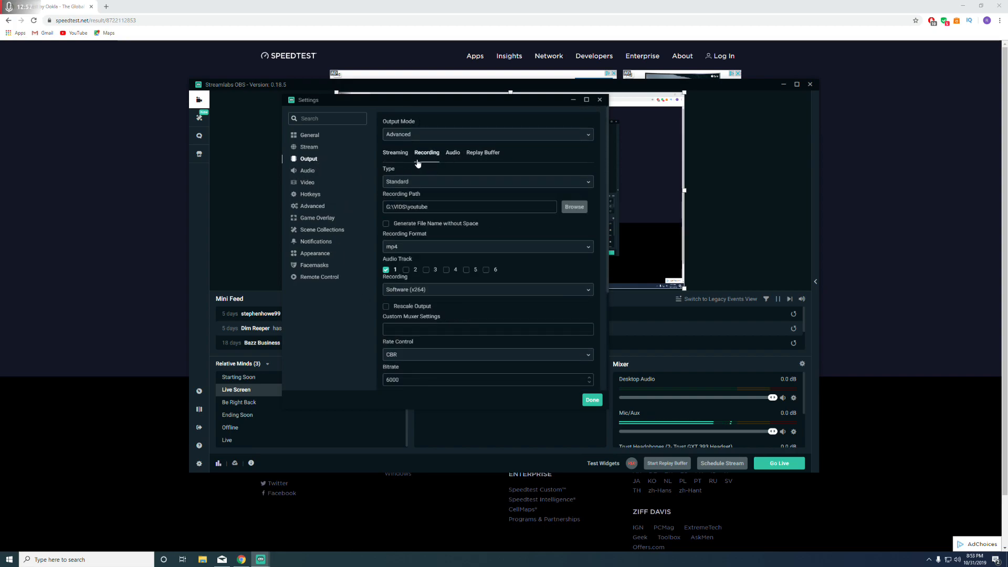
scroll(441, 275, "down", 7)
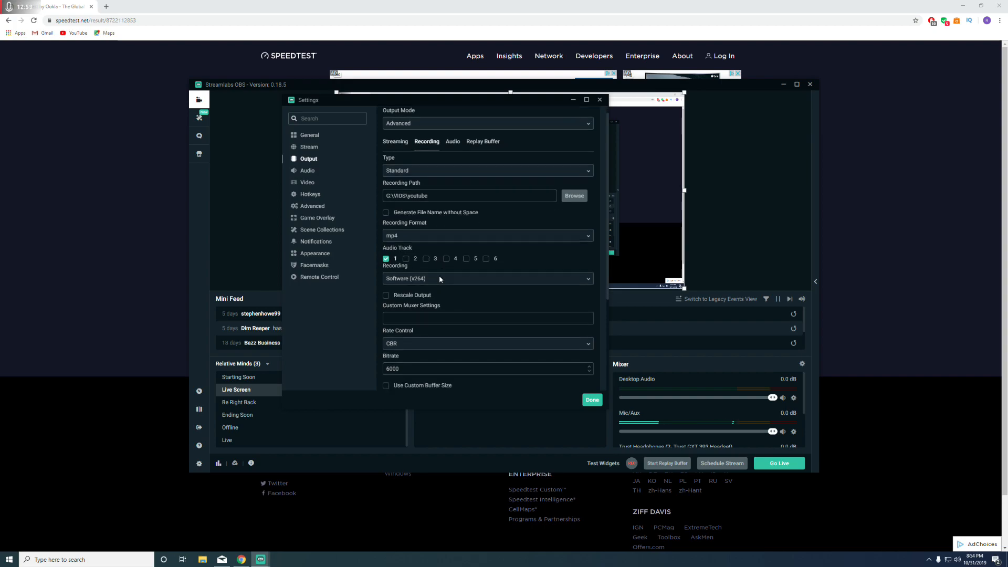
scroll(441, 349, "up", 7)
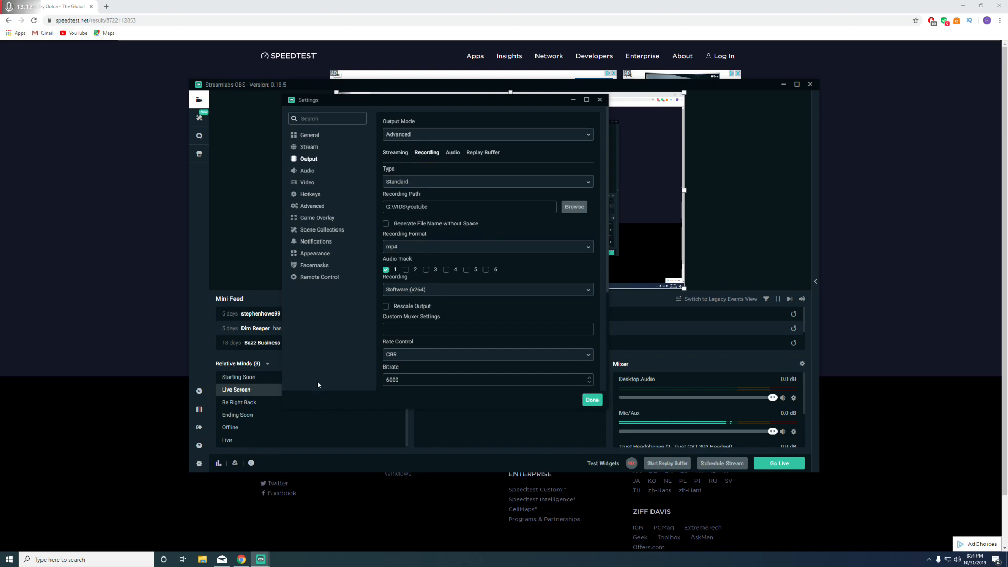
left_click(219, 464)
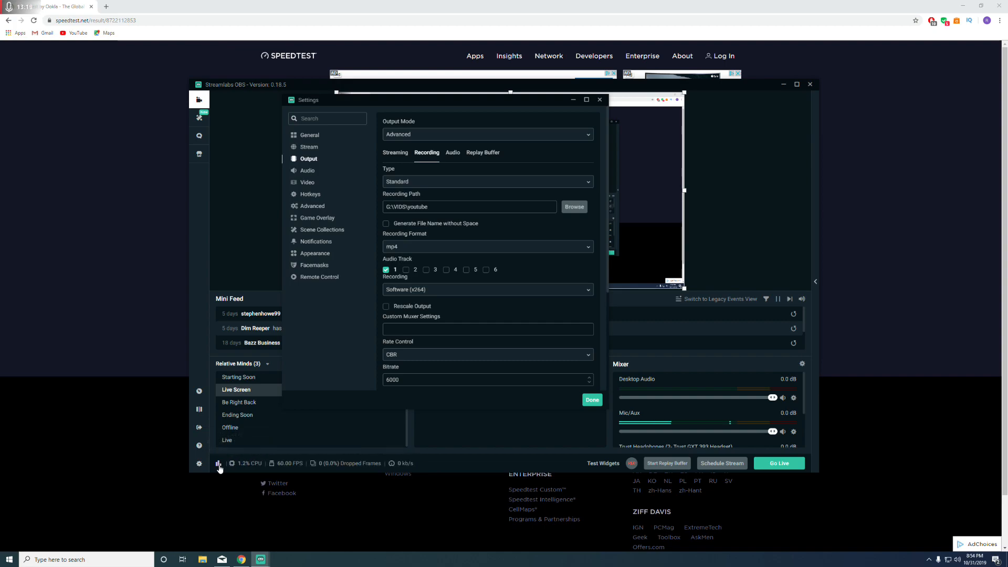
mouse_move(225, 466)
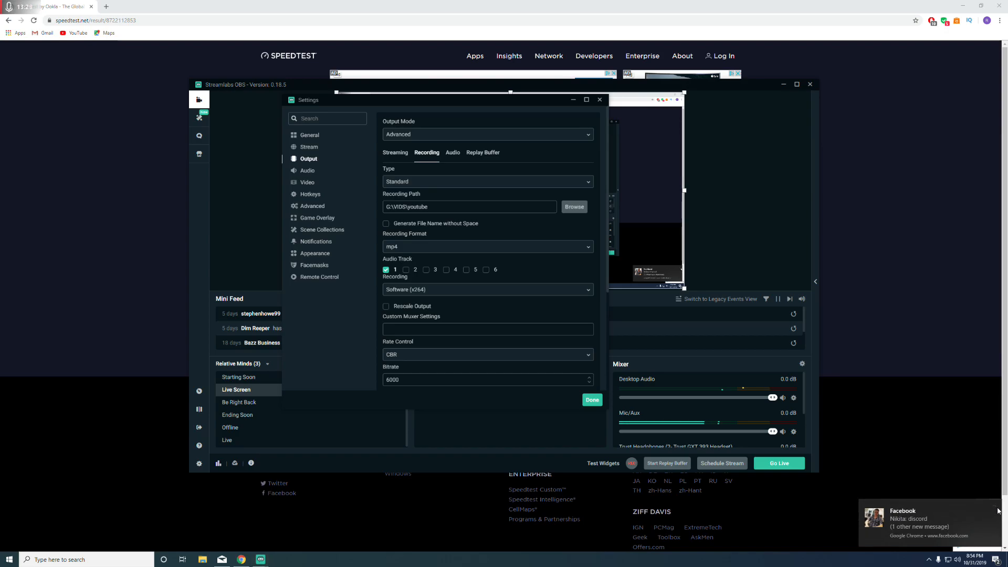
left_click(918, 520)
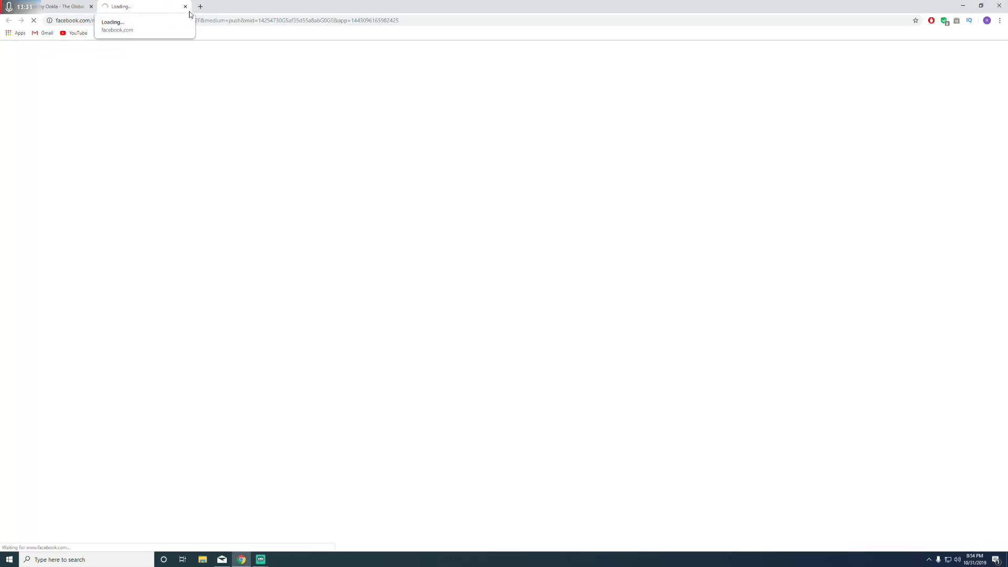
left_click(153, 6)
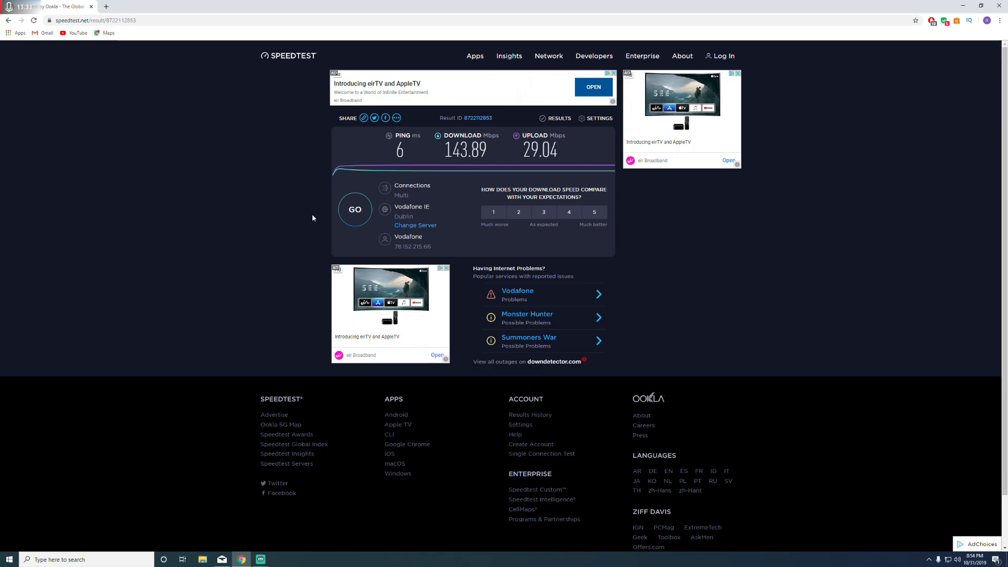
mouse_move(261, 559)
left_click(297, 520)
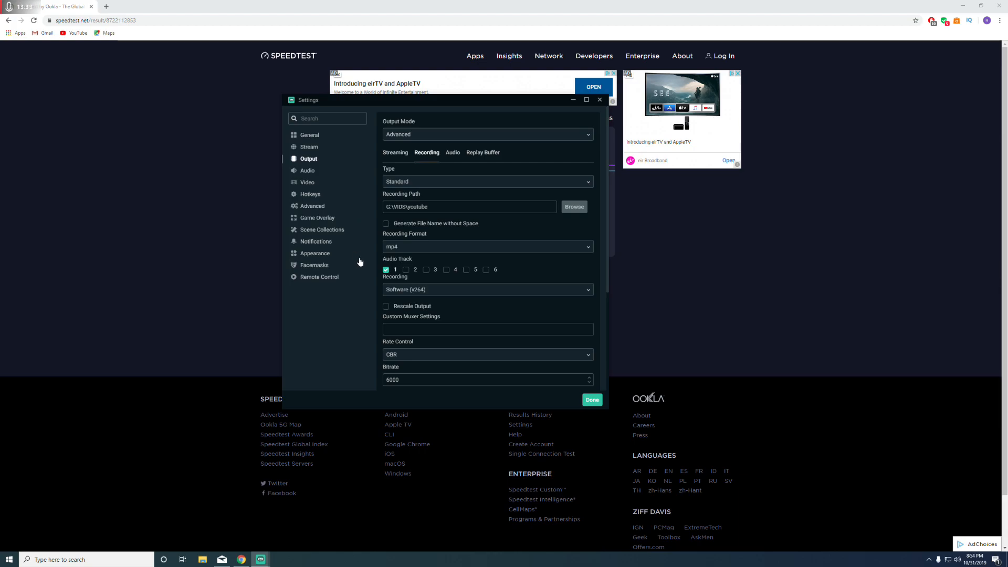
Review the Recording output settings, the audio bitrates of the output audio tracks and the Replay Buffer options
scroll(401, 337, "down", 2)
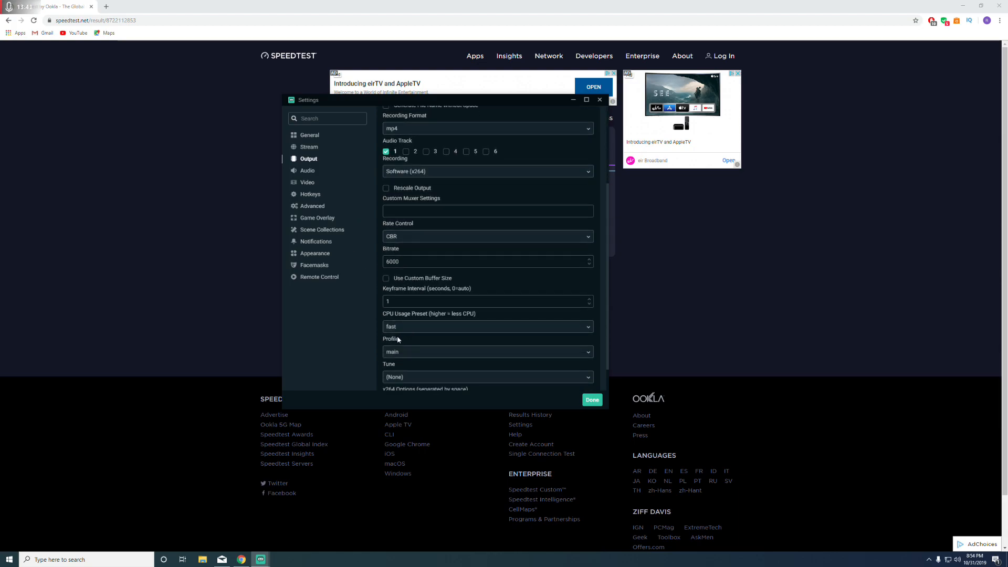
scroll(398, 340, "up", 2)
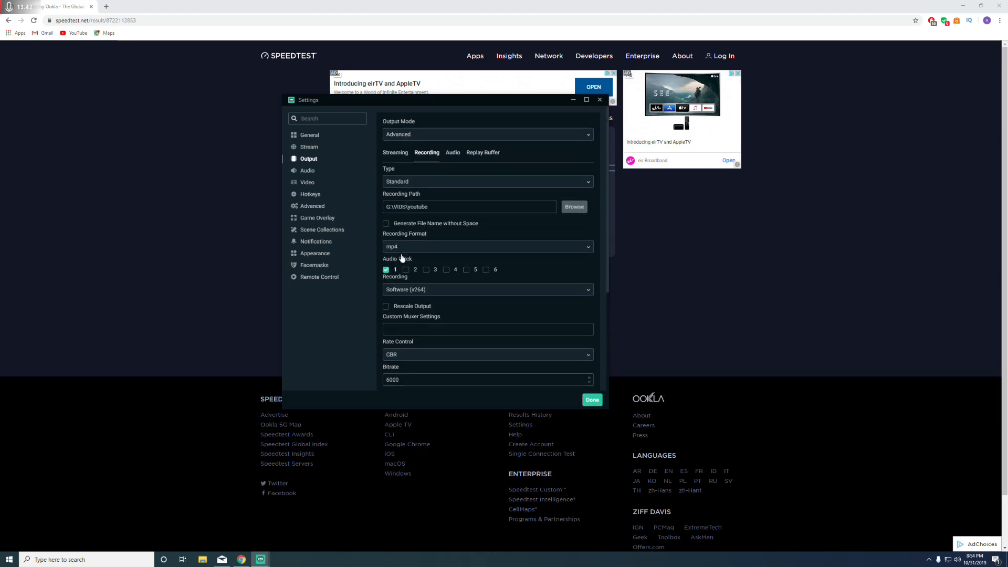
left_click(453, 153)
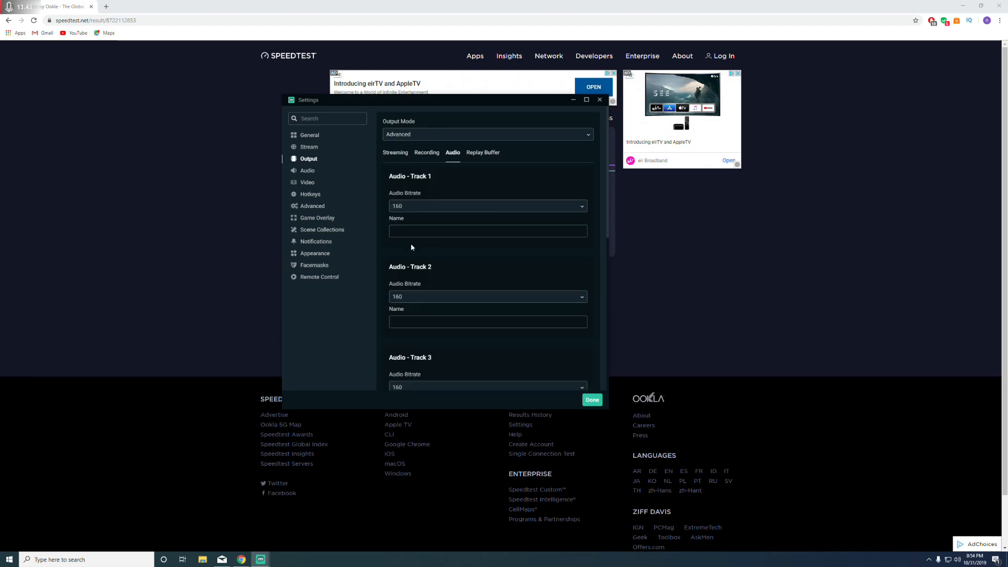
scroll(411, 232, "down", 4)
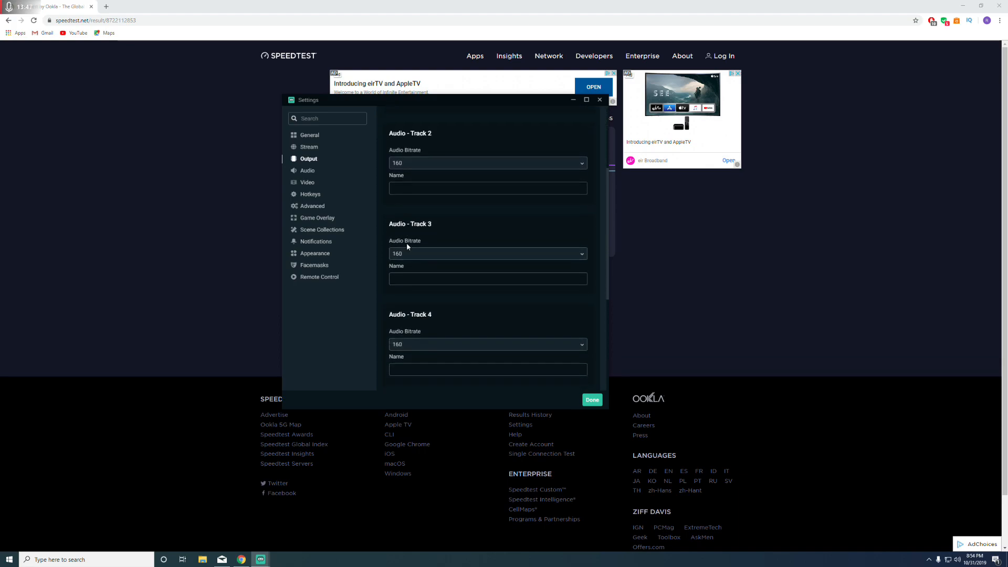
scroll(405, 244, "down", 2)
scroll(417, 279, "up", 3)
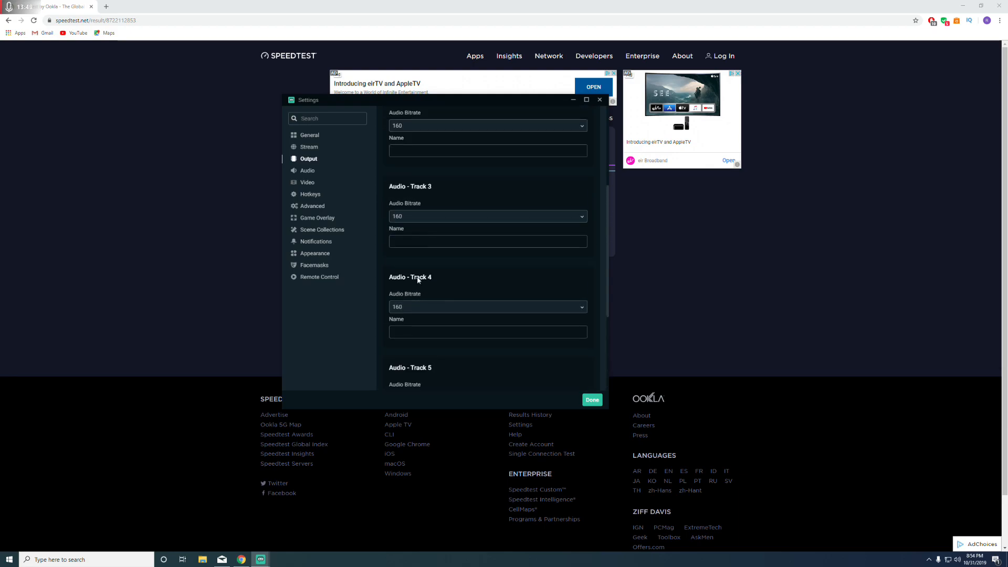
scroll(441, 279, "up", 3)
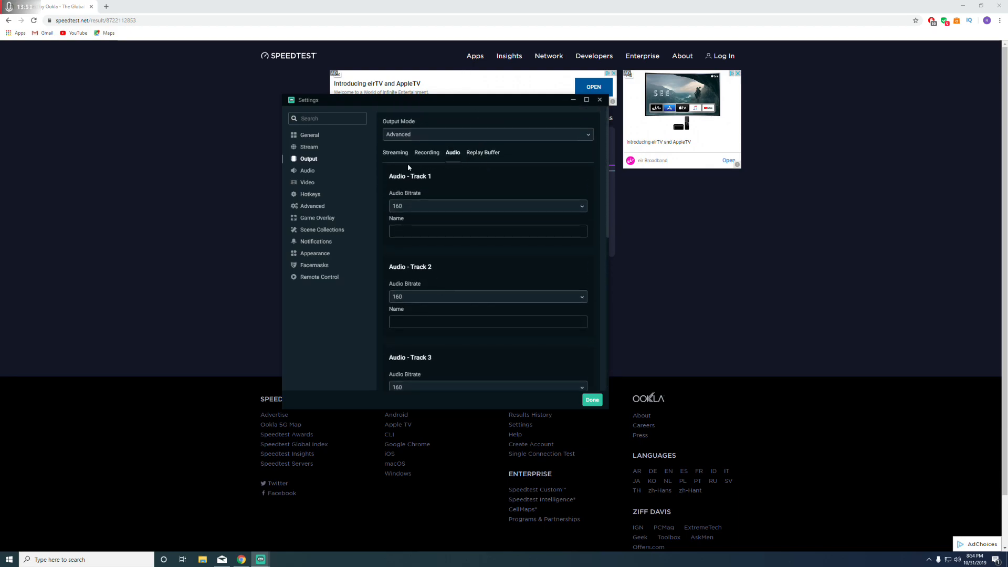
left_click(478, 153)
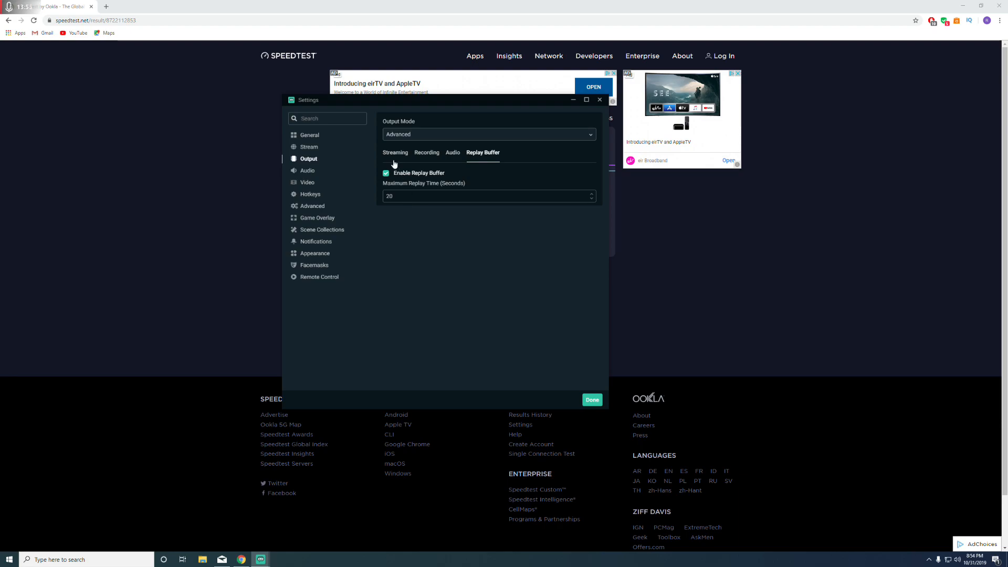
Set Desktop Audio Device 2 to Default and Desktop Audio Device 1 to Speakers (Yeti Stereo Microphone), and close the settings
left_click(315, 171)
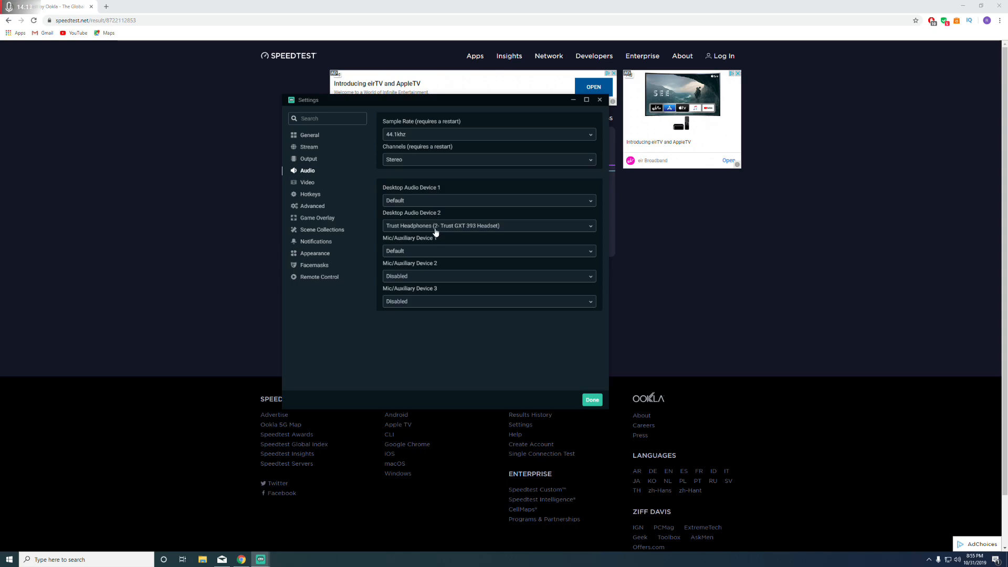
left_click(308, 157)
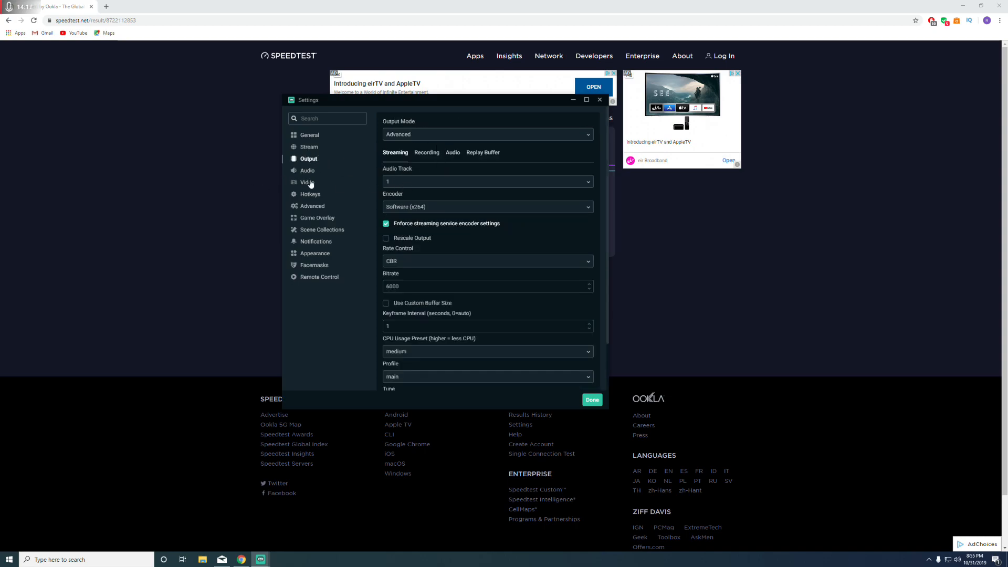
left_click(307, 182)
left_click(307, 170)
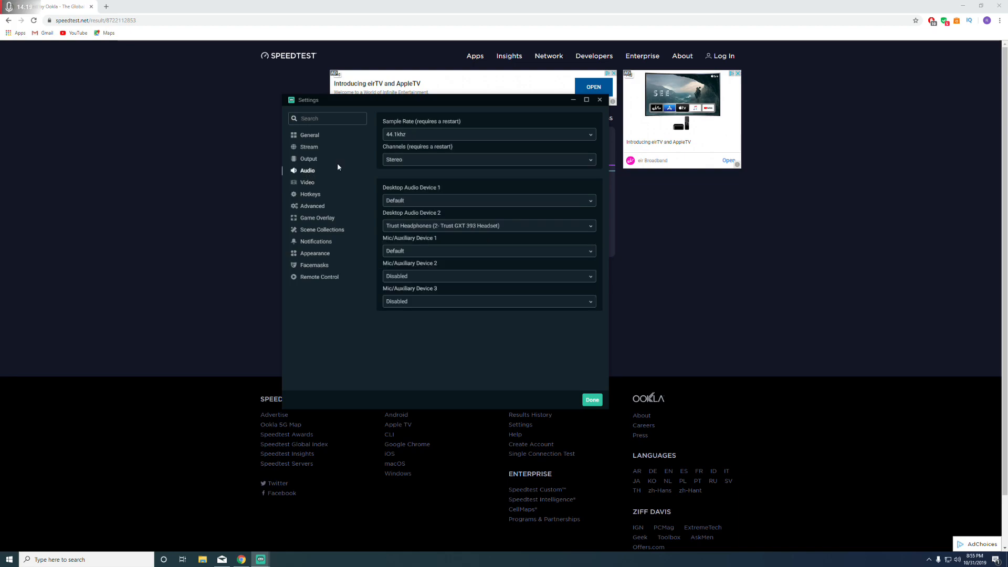
left_click(447, 226)
left_click(411, 252)
left_click(401, 202)
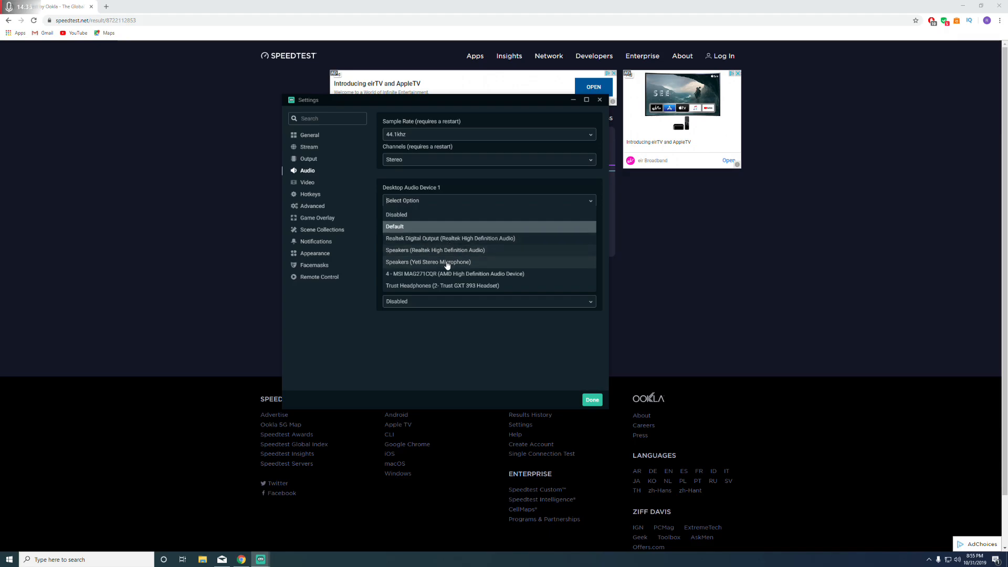
left_click(415, 263)
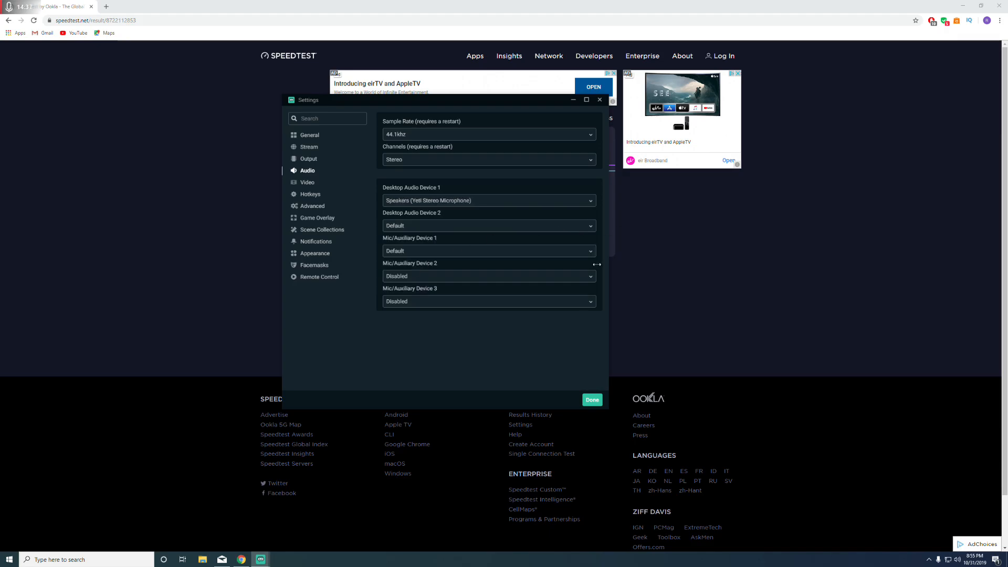
left_click(589, 399)
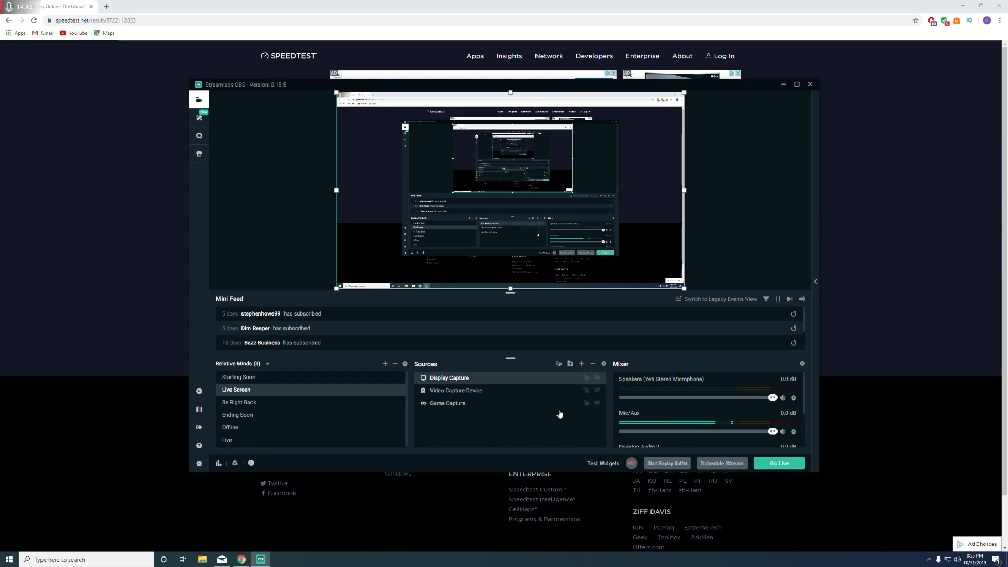
Reopen the settings, check the Video and Audio pages, and view the Process Priority options in the Advanced settings
left_click(198, 464)
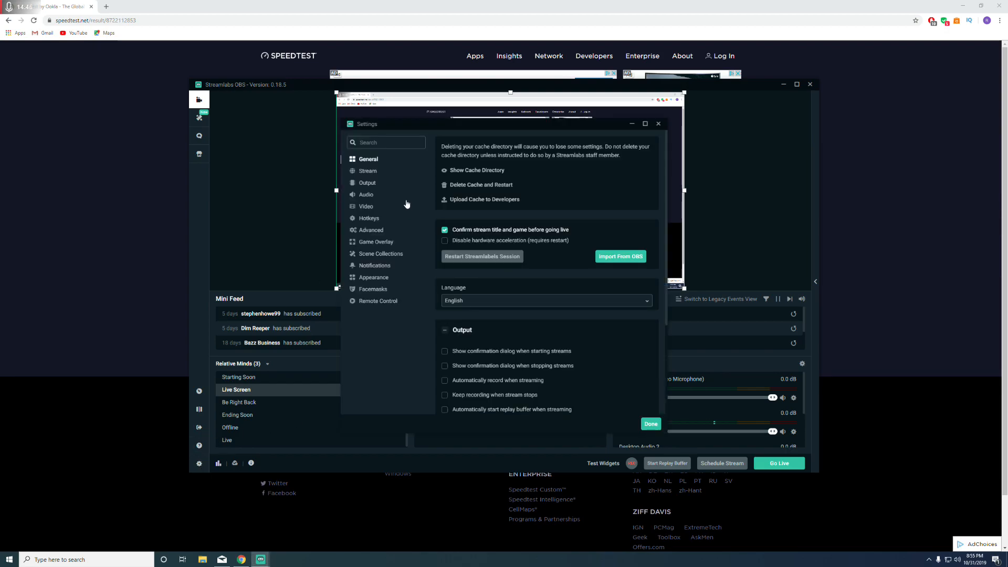
left_click(370, 204)
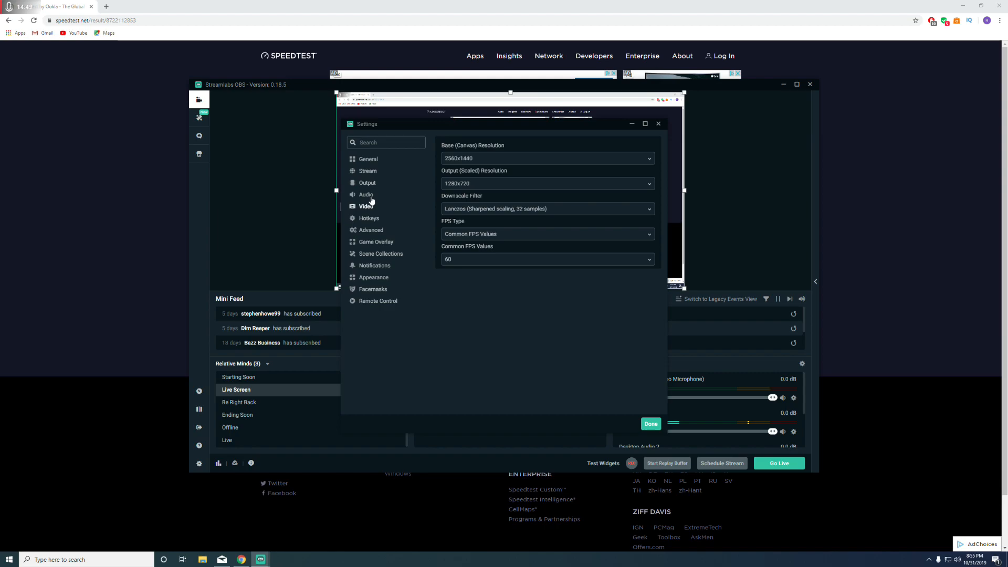
left_click(370, 196)
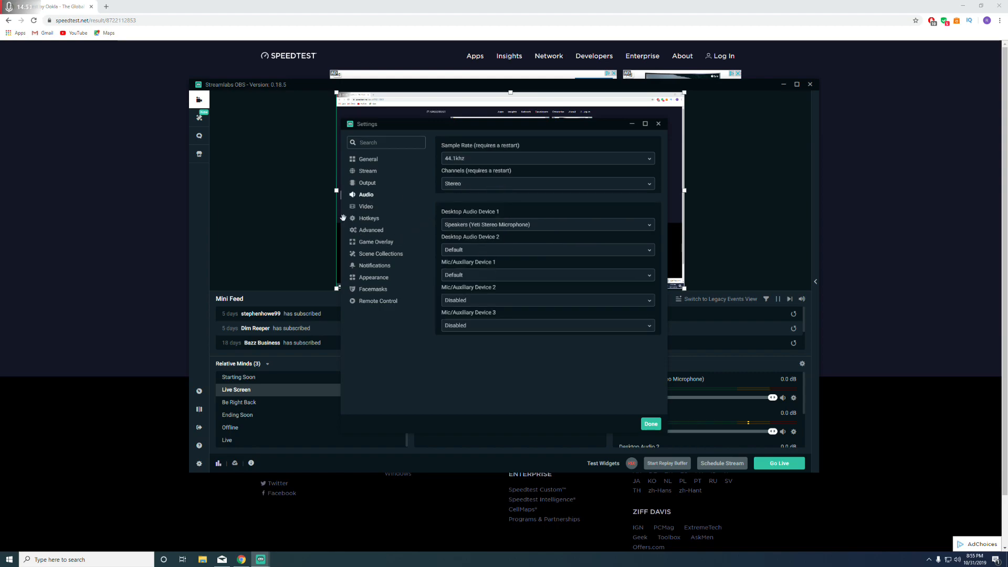
left_click(379, 231)
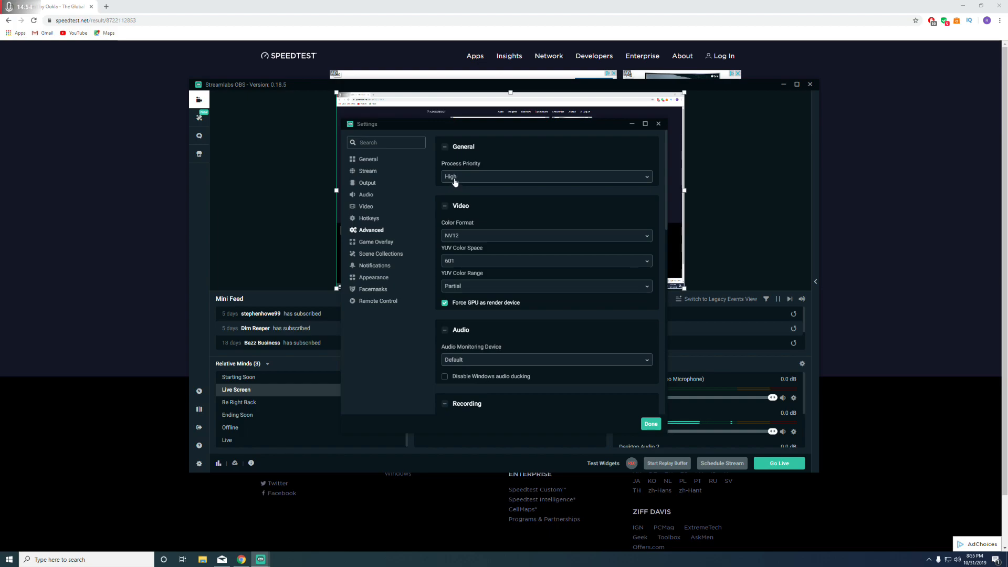
left_click(479, 182)
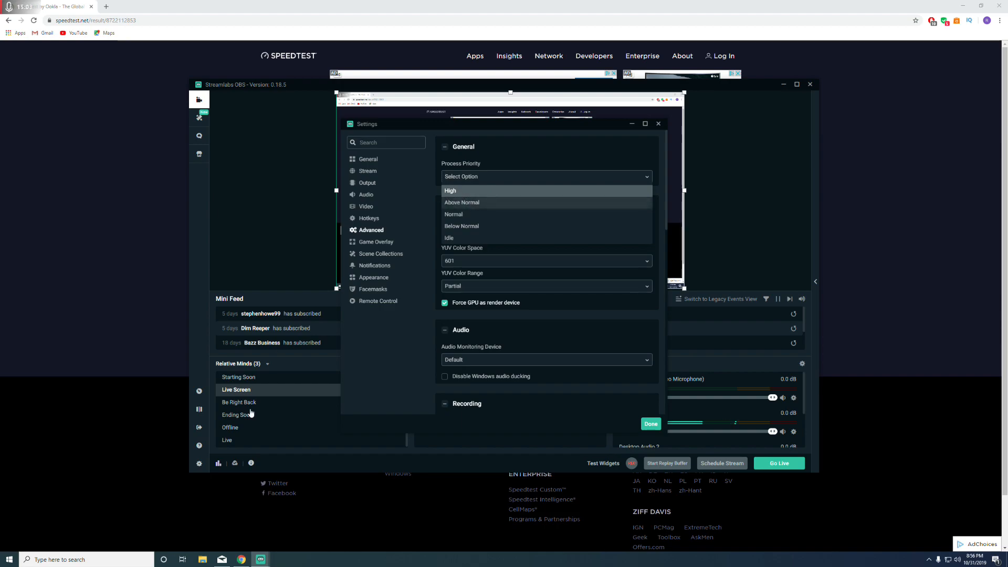
Check the notifications window, close it, and display the CPU, FPS and dropped-frame statistics in the main window
left_click(219, 464)
left_click(251, 463)
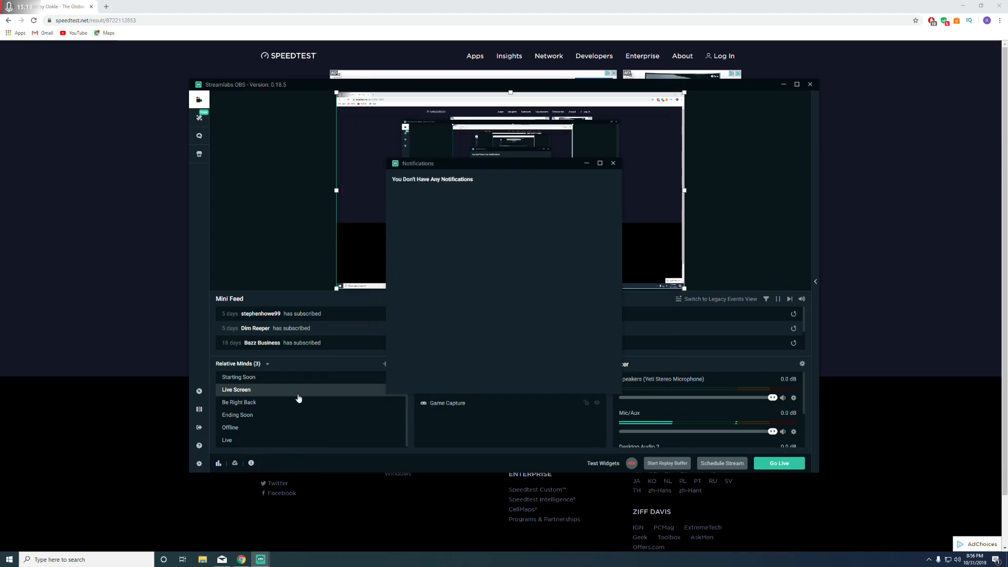
left_click(612, 163)
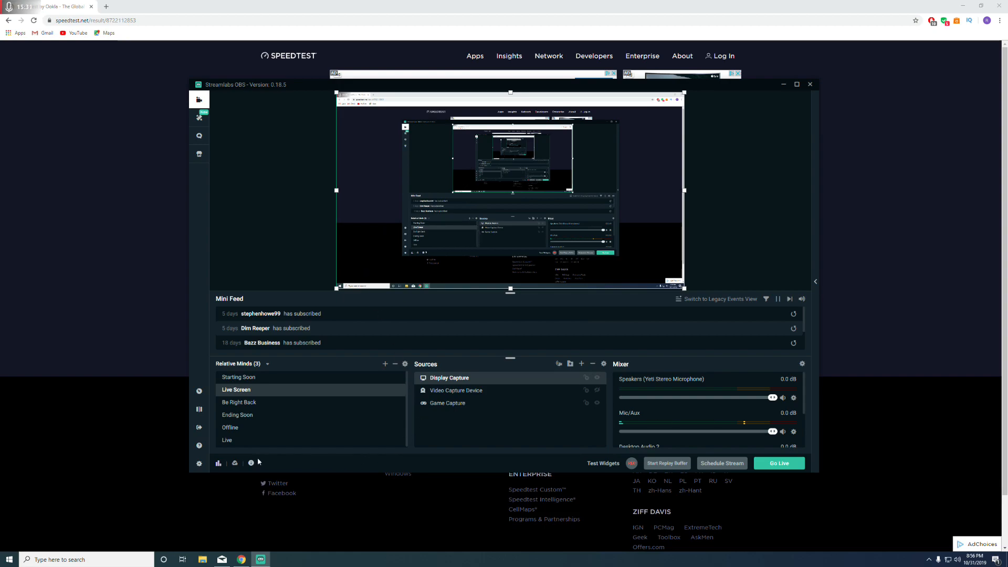
left_click(219, 464)
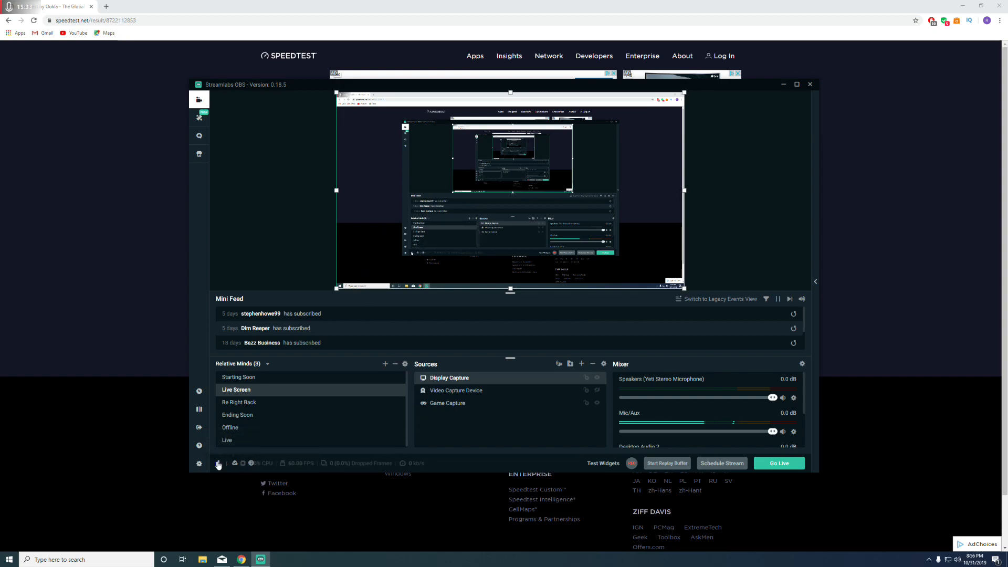